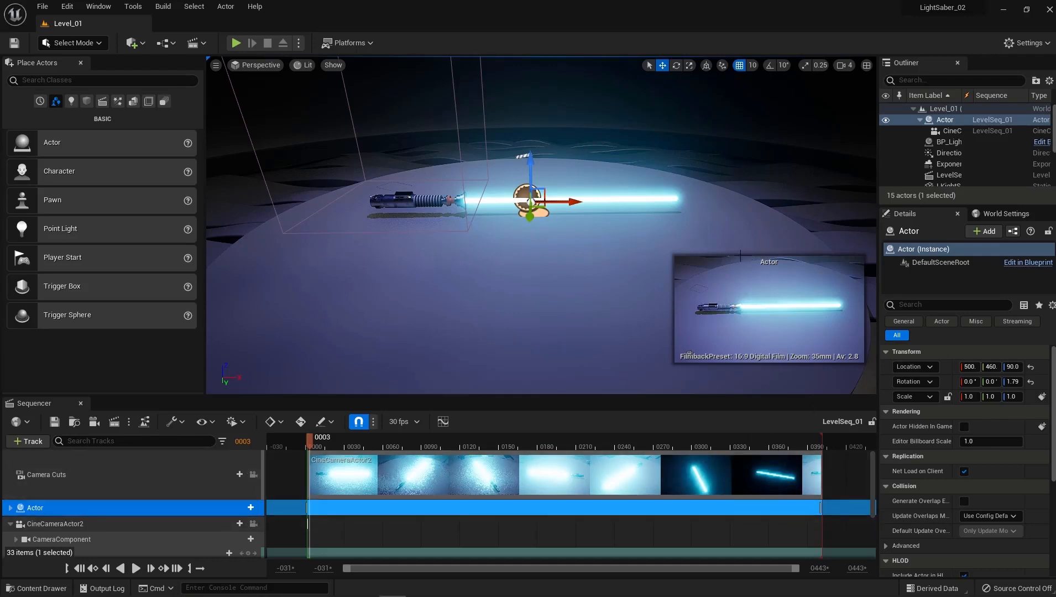
Open Viewport 2 as a second view of the current level.
left_click(98, 6)
mouse_move(152, 74)
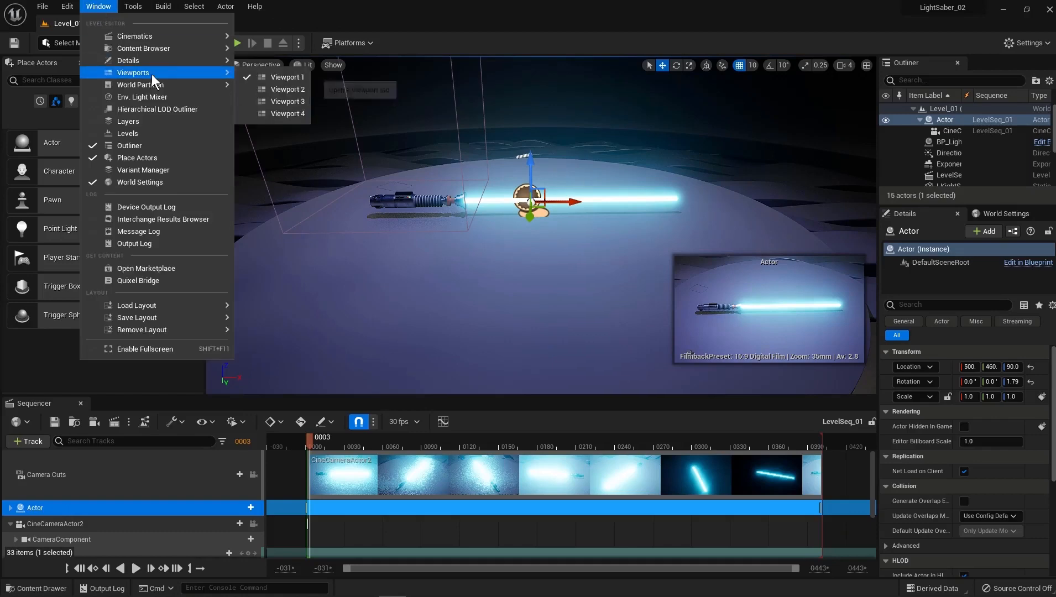
left_click(287, 89)
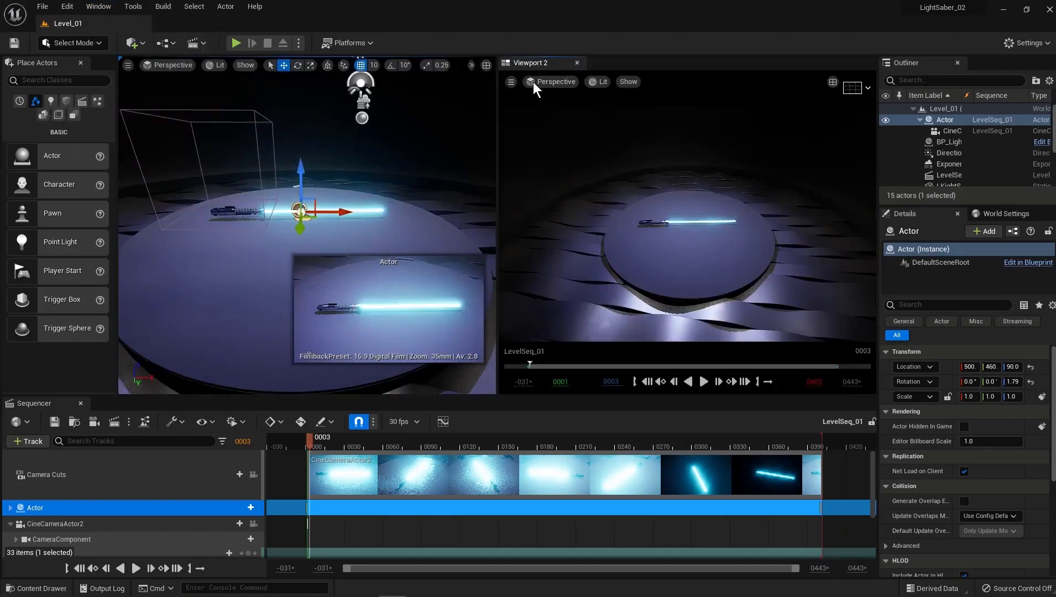
Make Viewport 2 look through and pilot CineCameraActor2, and select the BP_LightPanel actor instead of the camera's parent actor.
left_click(550, 82)
left_click(545, 81)
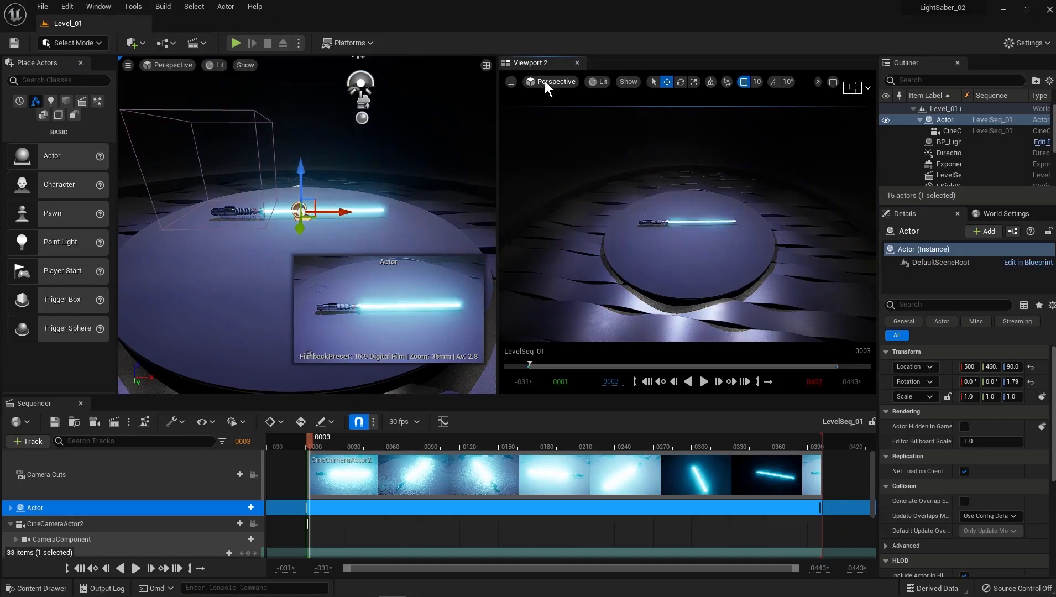
left_click(545, 82)
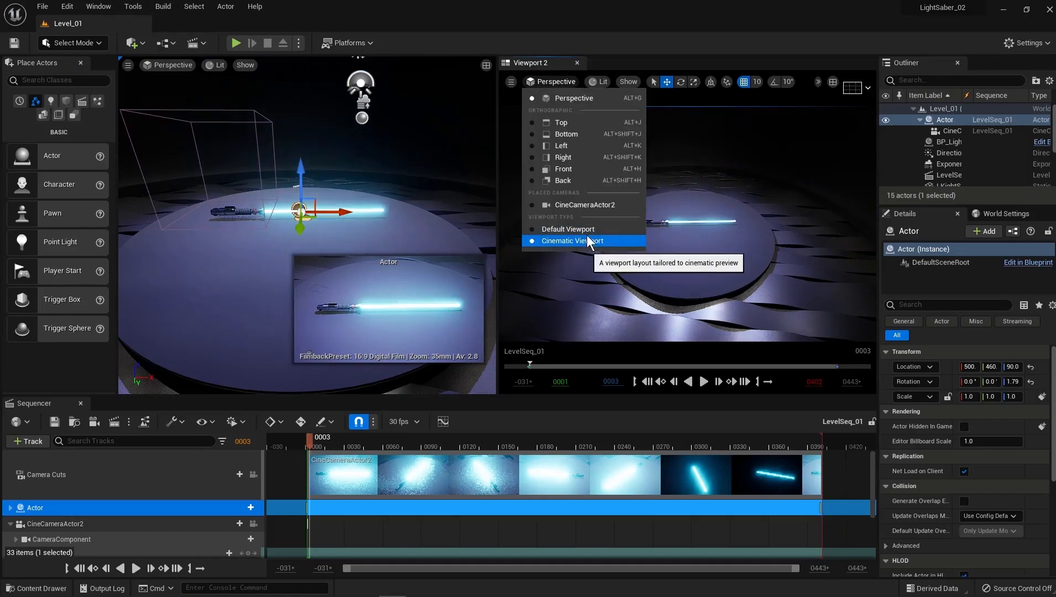
left_click(595, 205)
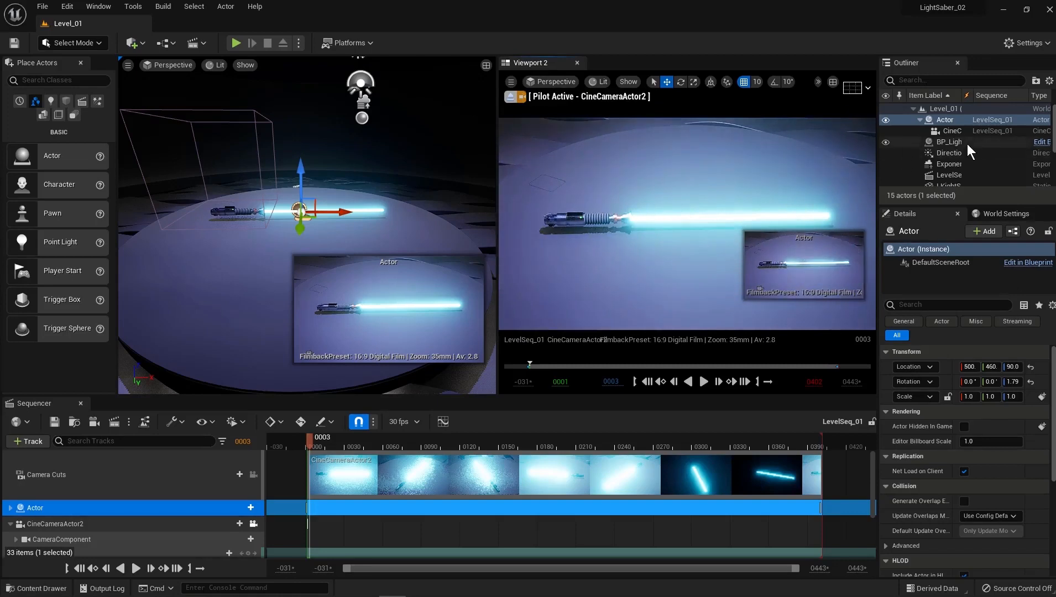
left_click(967, 146)
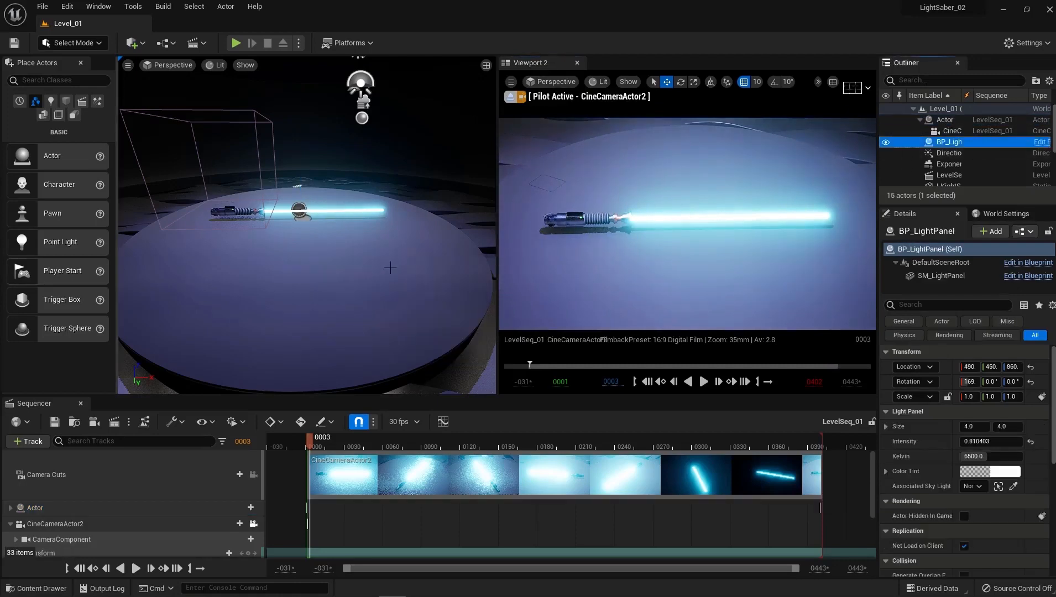
Preview the sequence in Viewport 2 with play, pause and single-frame stepping, and return the playhead to the first frame.
left_click(705, 381)
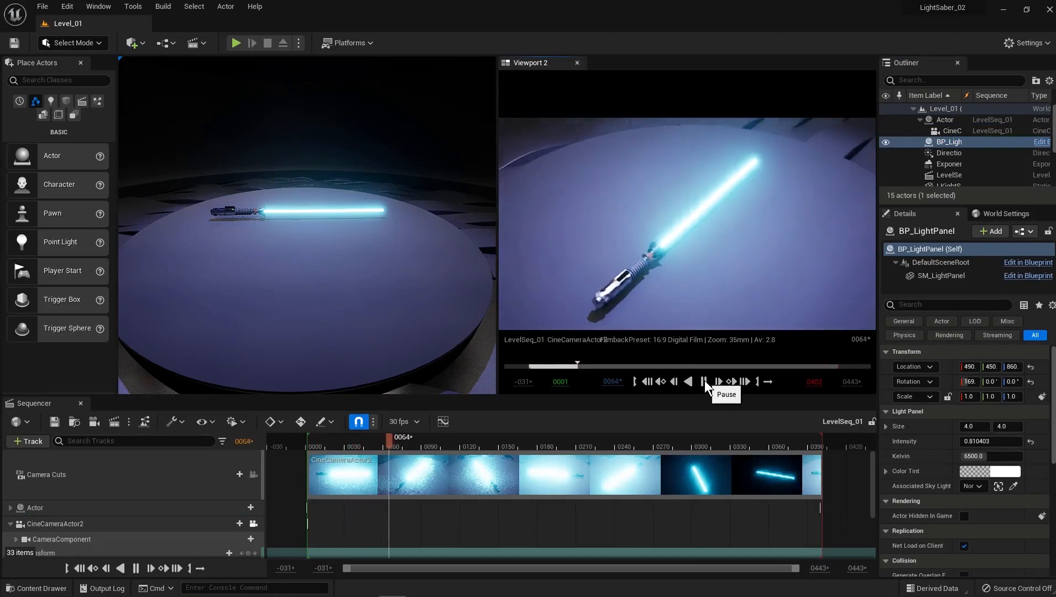
left_click(703, 382)
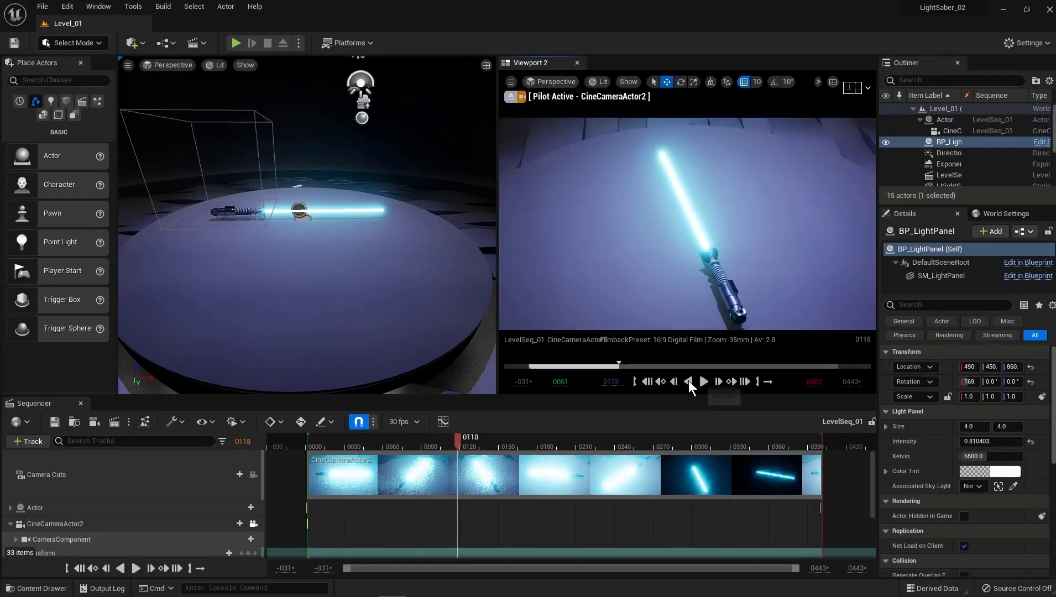
left_click(648, 382)
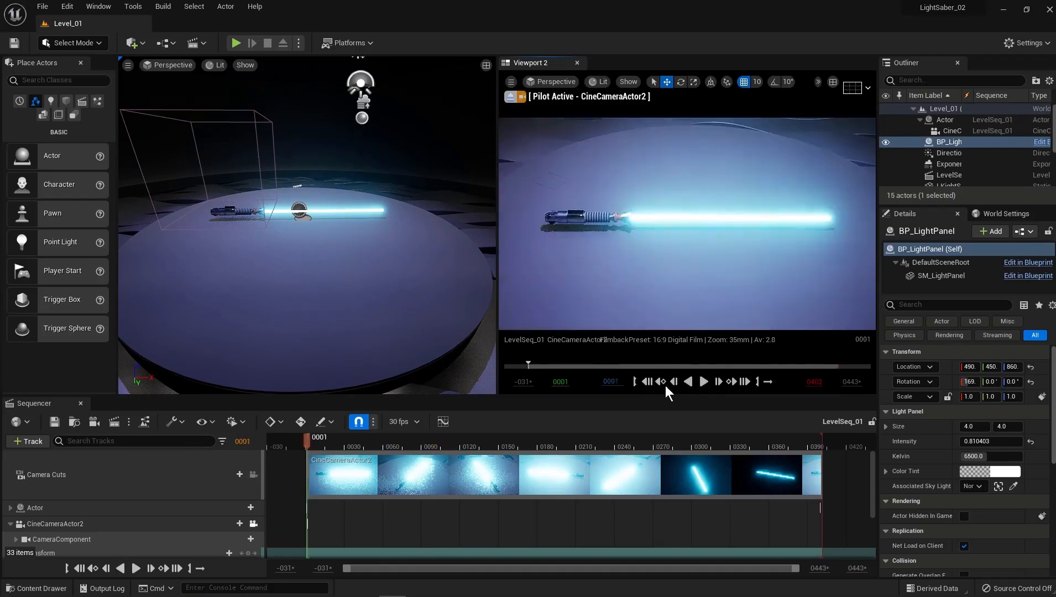
left_click(719, 381)
left_click(719, 381)
left_click(719, 381)
left_click(719, 382)
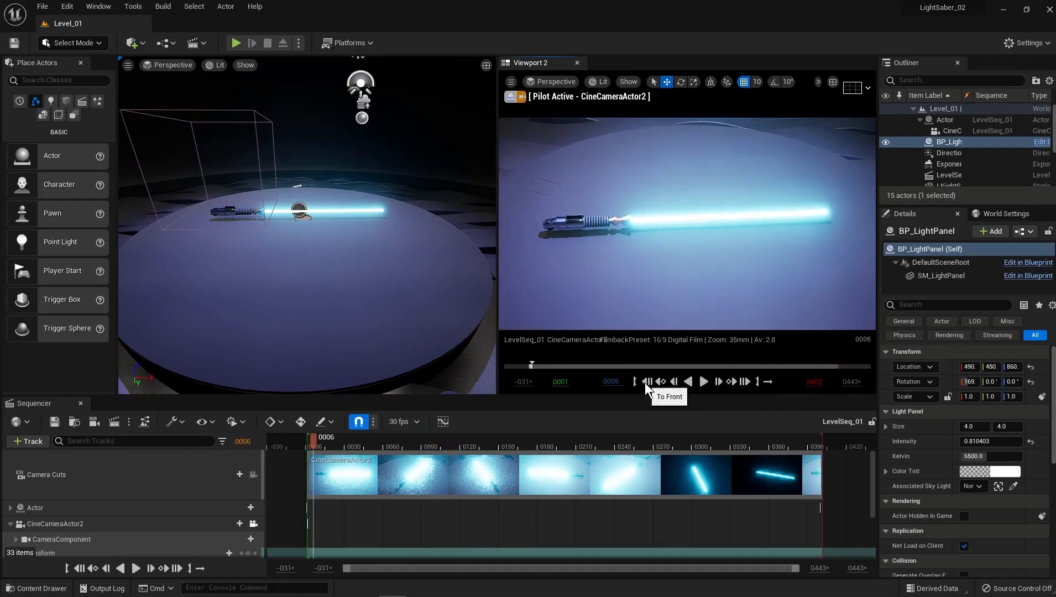
left_click(646, 381)
Turn on looping for the sequence's playback range and play the animation briefly.
left_click(768, 382)
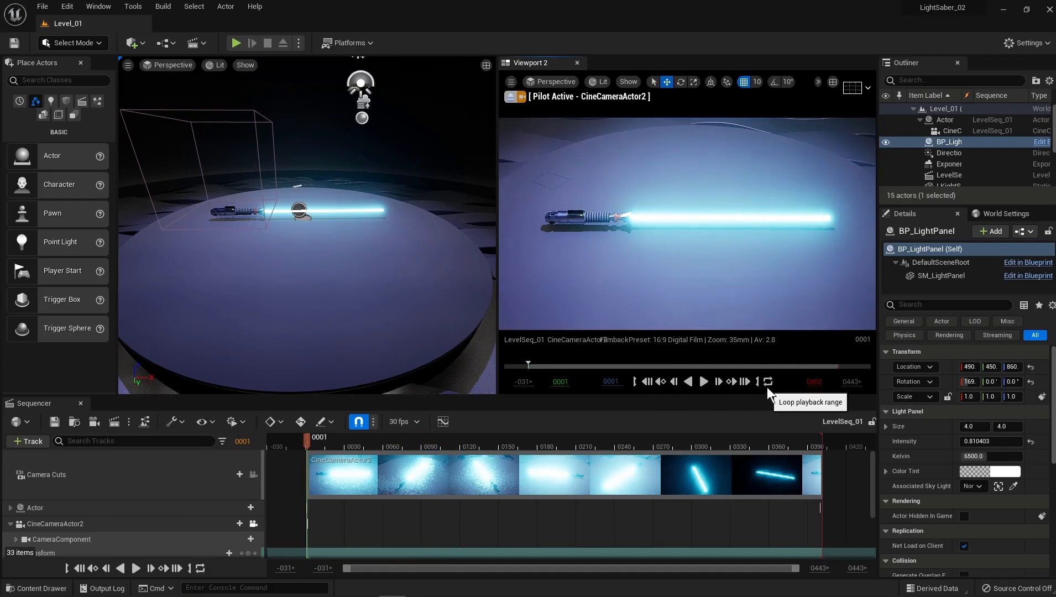
left_click(702, 380)
left_click(701, 382)
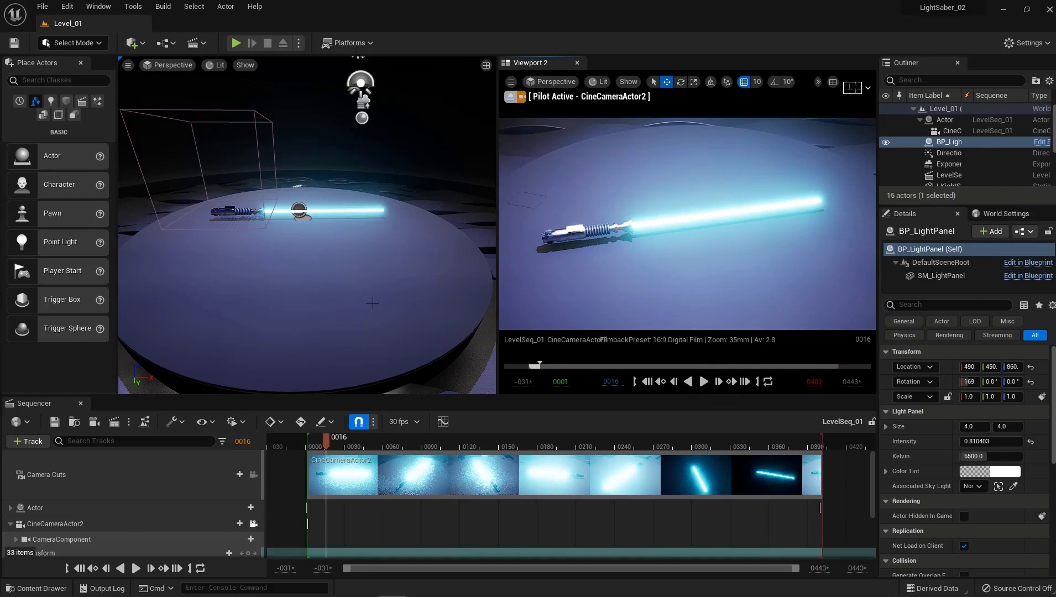
Open the render movie settings for the level sequence from Sequencer.
left_click(128, 484)
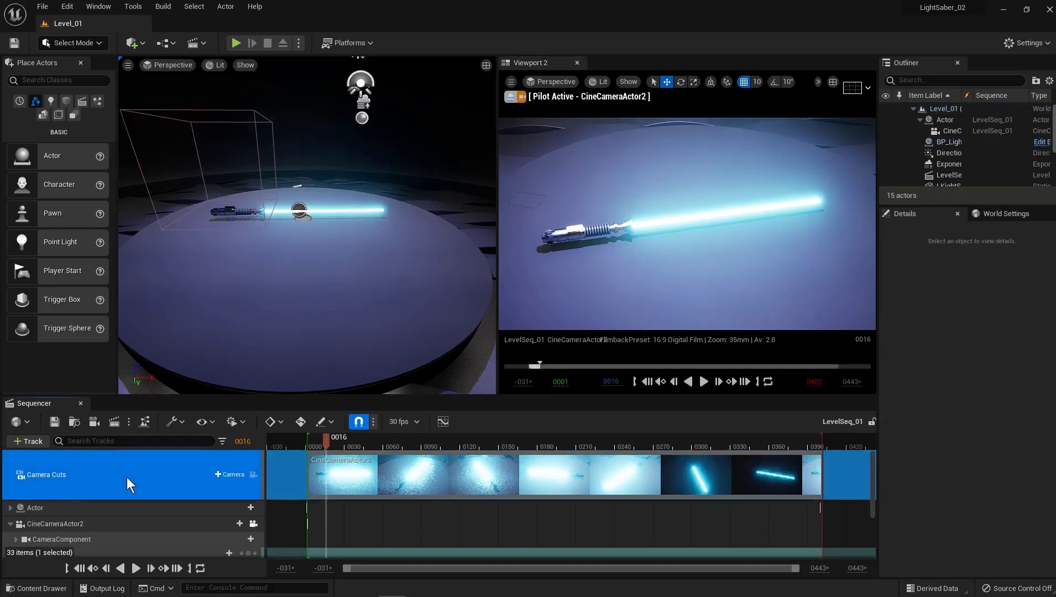
left_click(115, 427)
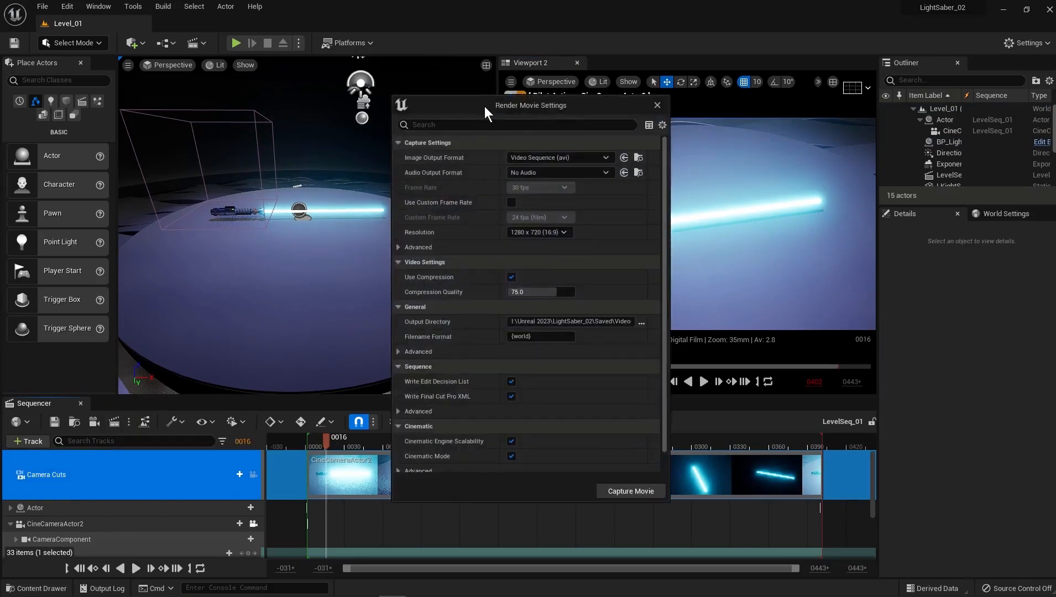
left_click_drag(485, 106, 485, 91)
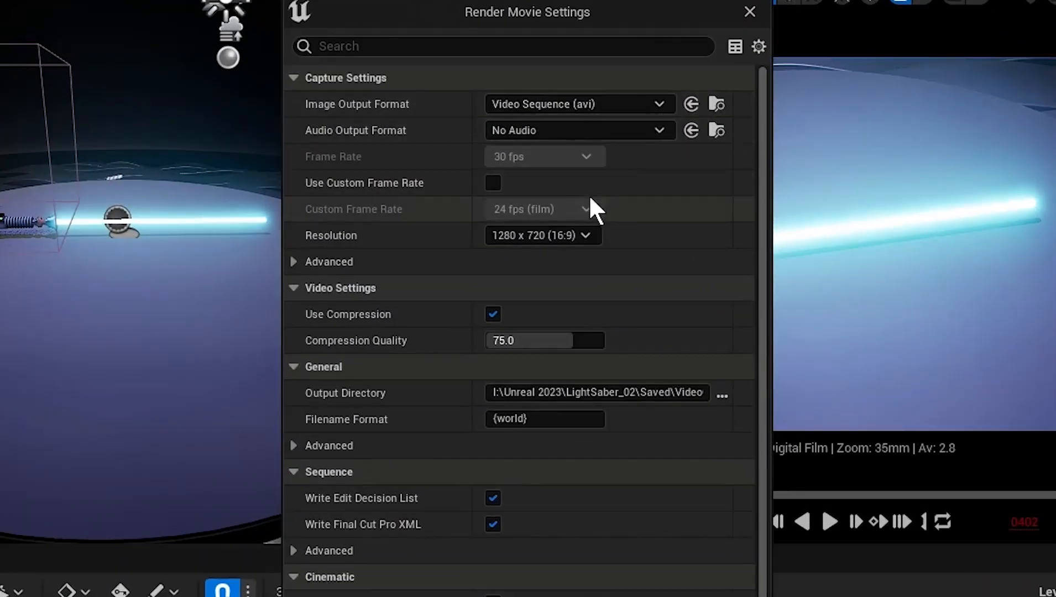
Choose the 1280 x 720 (16:9) render resolution and check the advanced capture settings.
left_click(585, 235)
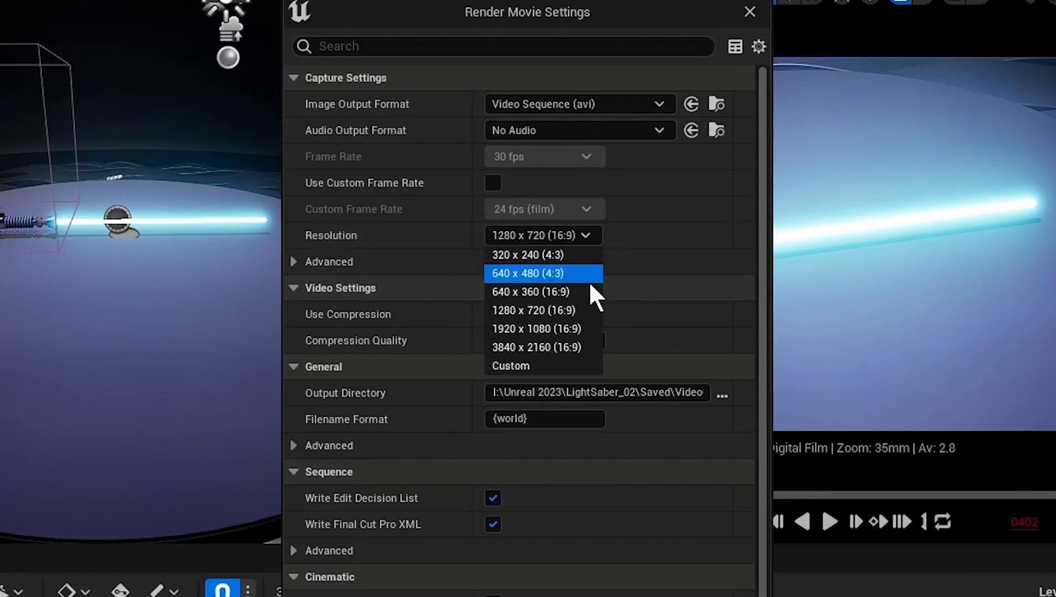
left_click(589, 308)
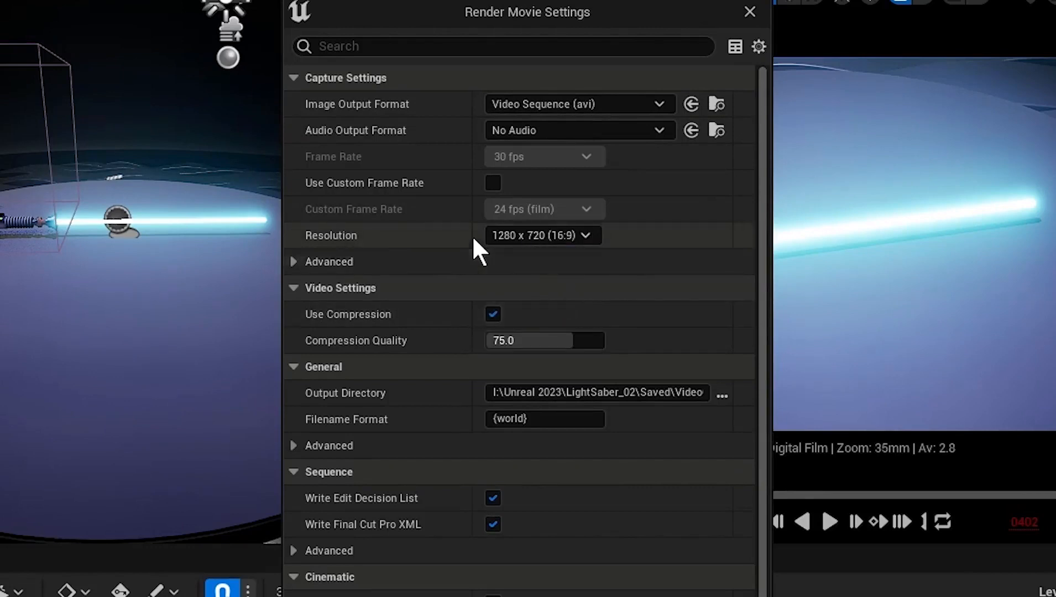
left_click(294, 261)
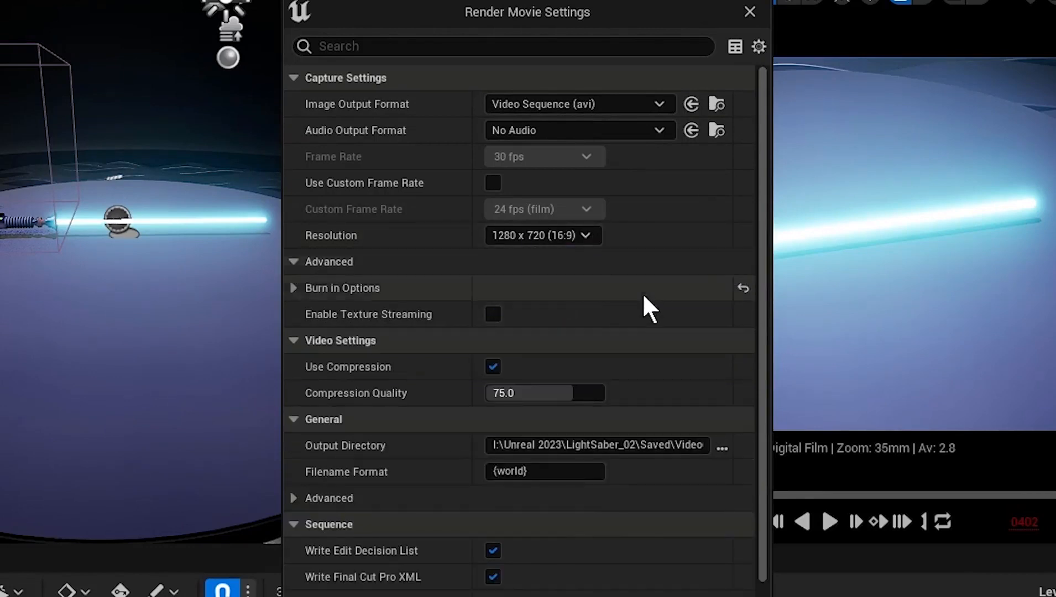
left_click(294, 258)
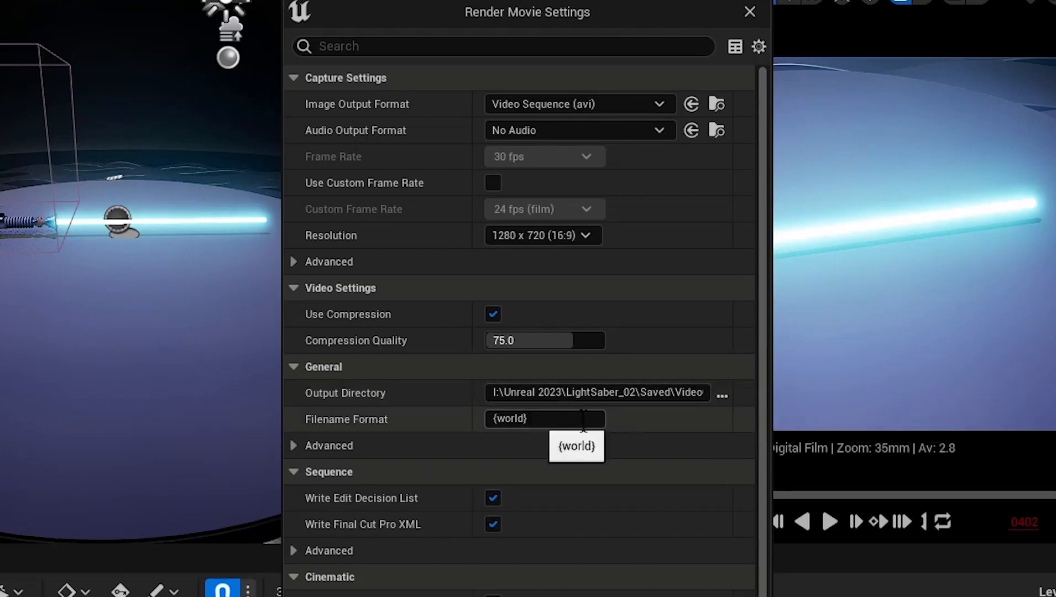
Create a folder named Frames on the OneDrive Desktop and choose it as the render's output directory.
left_click(722, 394)
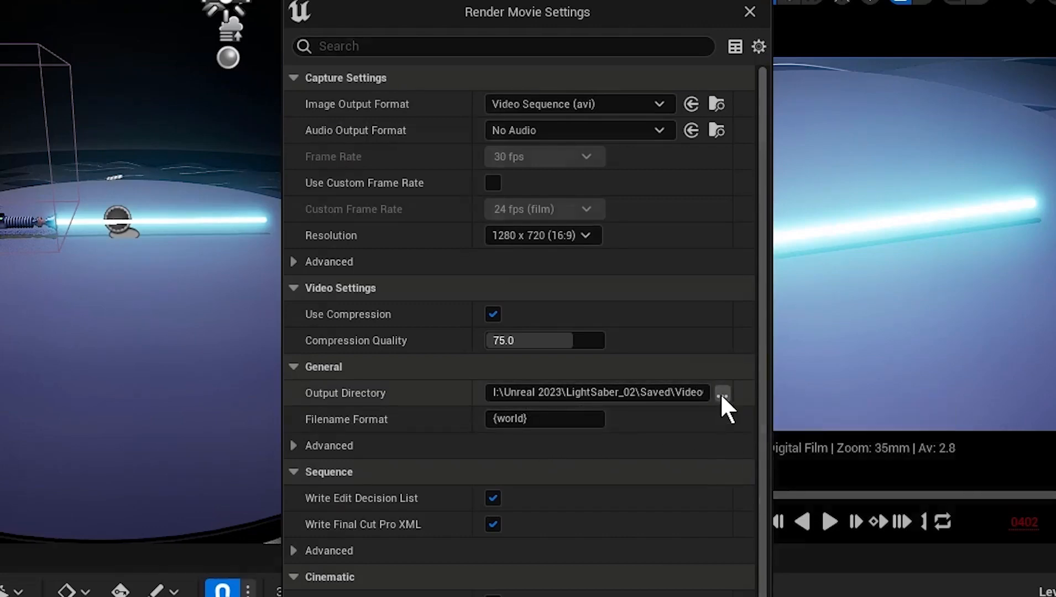
left_click_drag(757, 6, 614, 7)
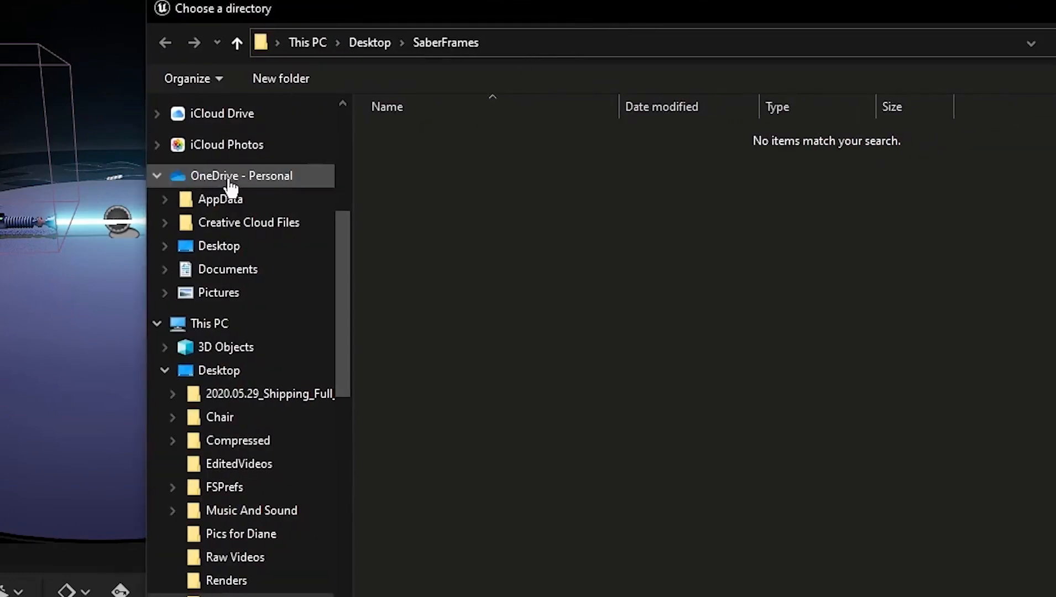
left_click(241, 253)
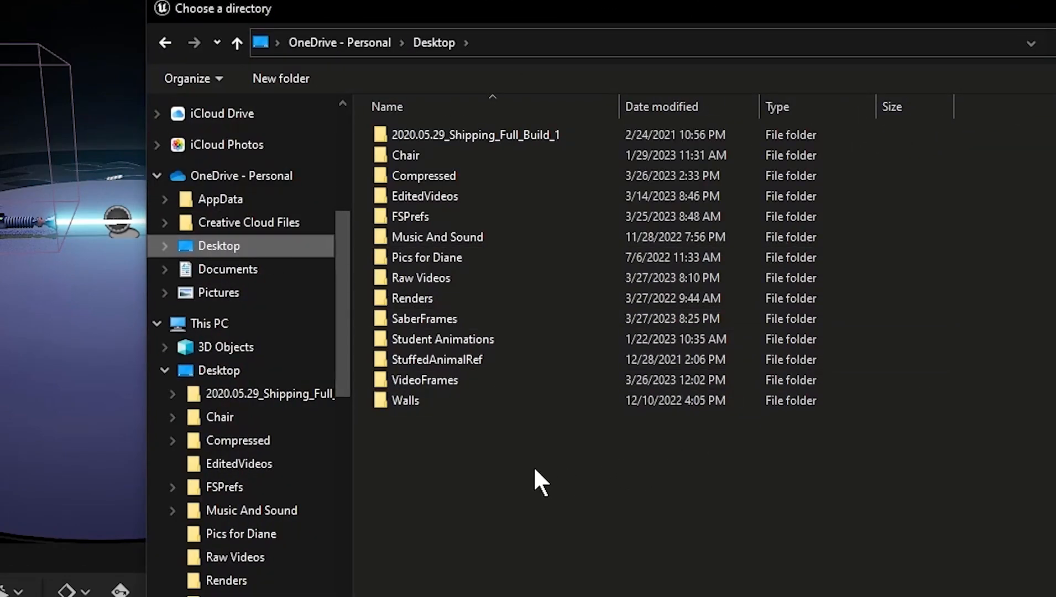
left_click(269, 78)
type("Fra")
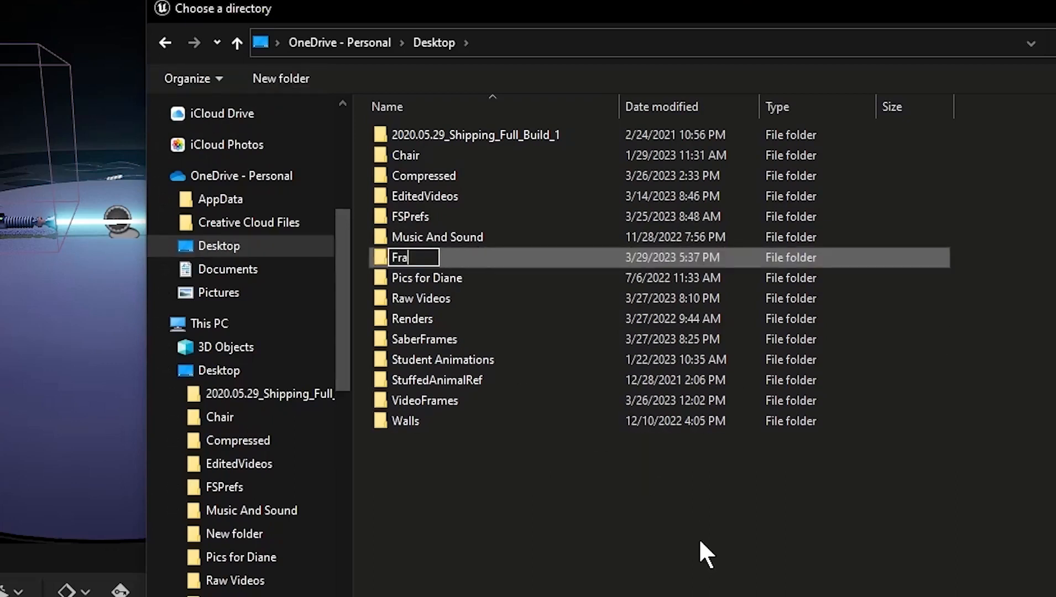
type("mes")
key("Return")
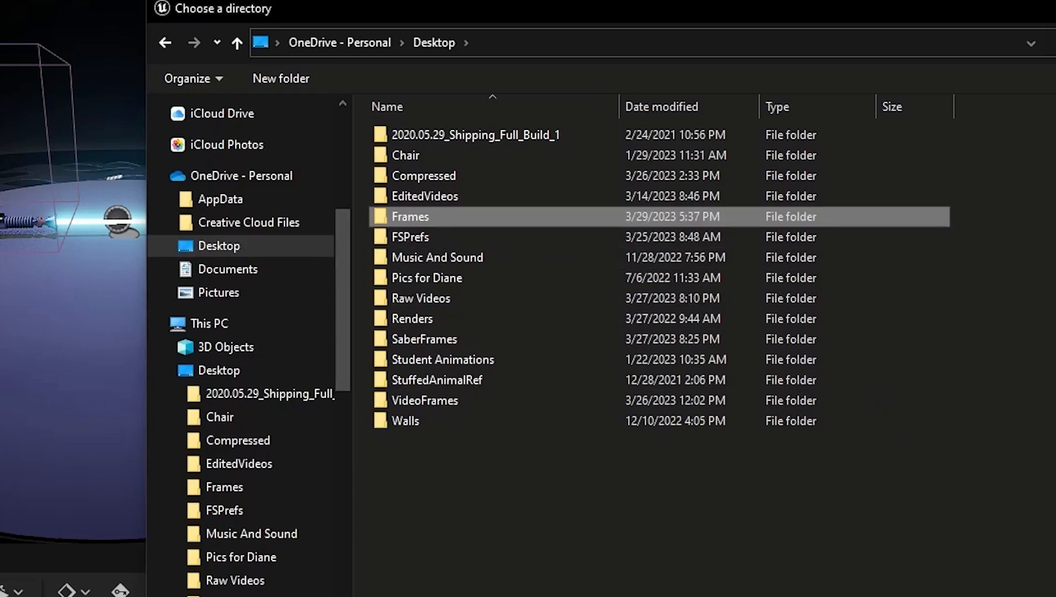
left_click(1045, 596)
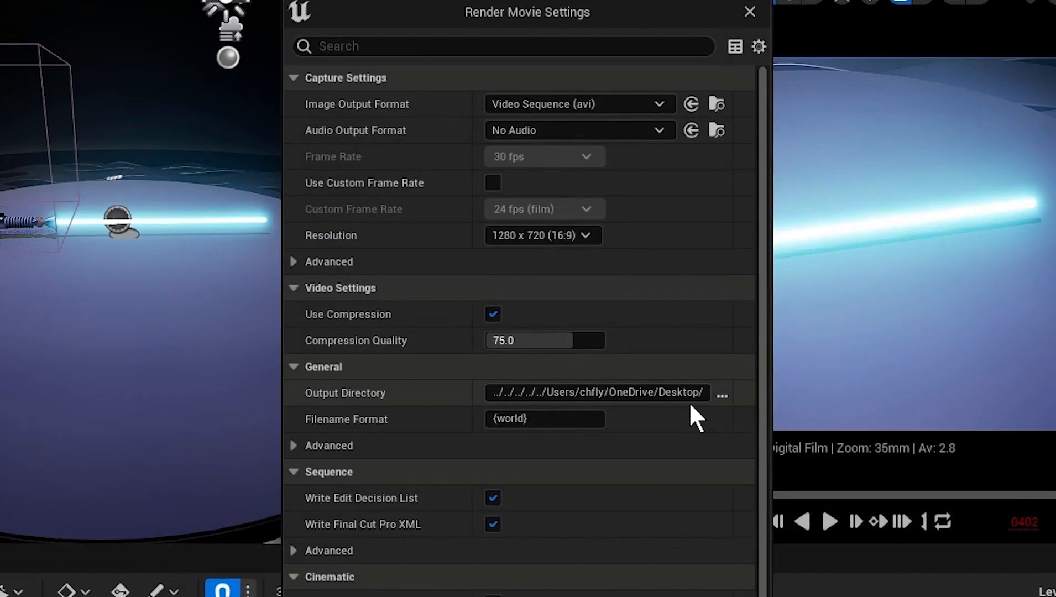
Set the Warm Up Frame Count to 5 in the advanced animation settings of the render.
scroll(690, 405, "down", 1)
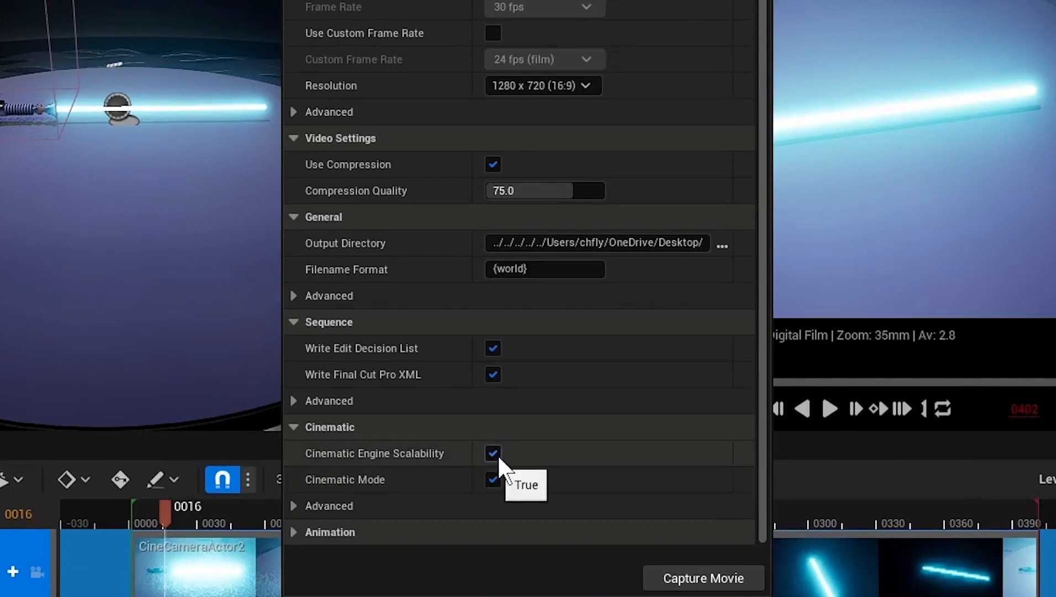
left_click(492, 479)
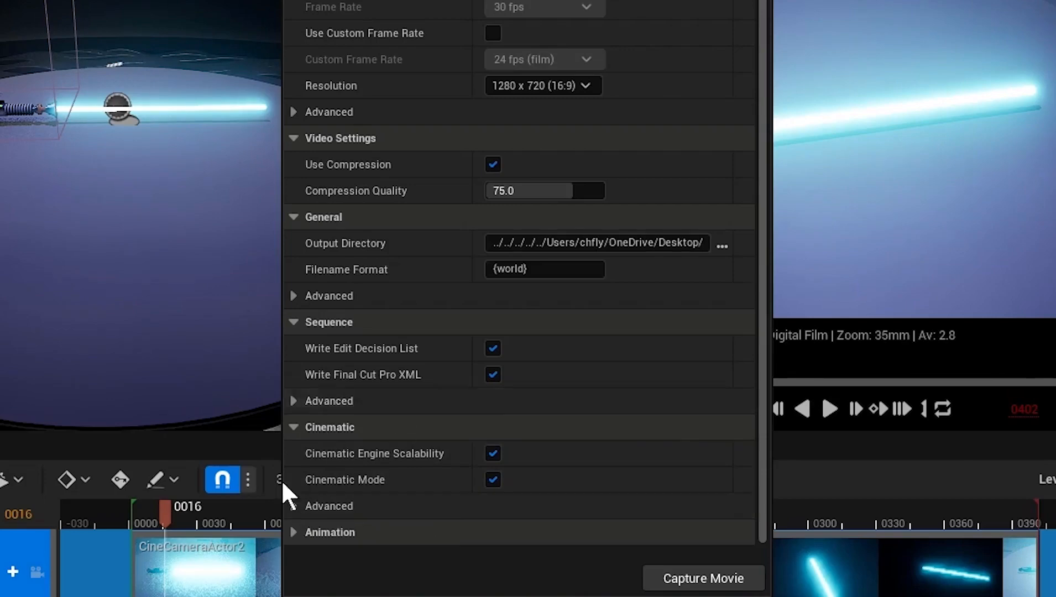
left_click(293, 530)
scroll(388, 509, "down", 4)
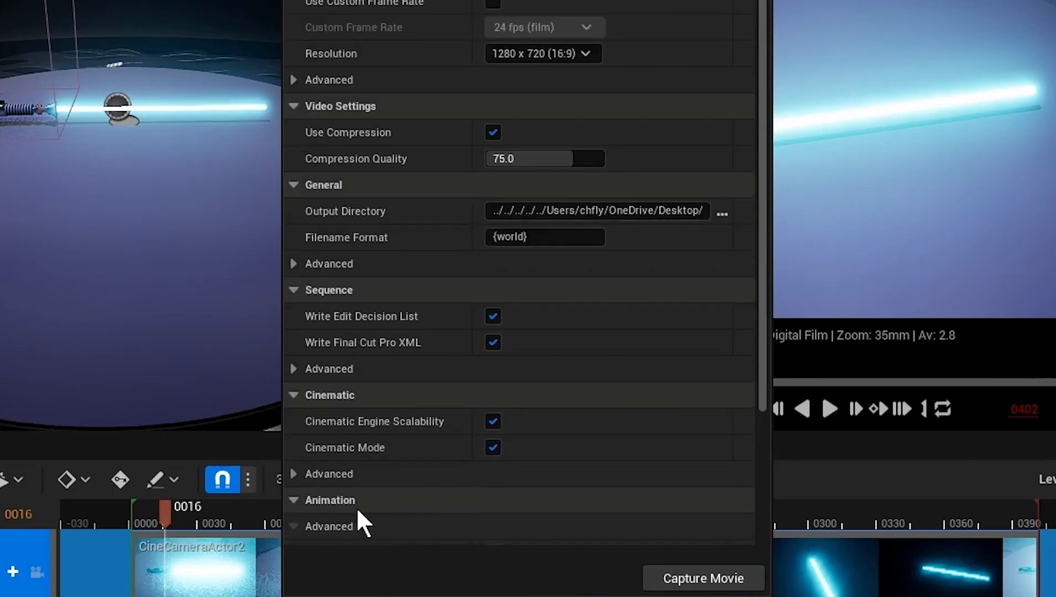
scroll(423, 495, "down", 4)
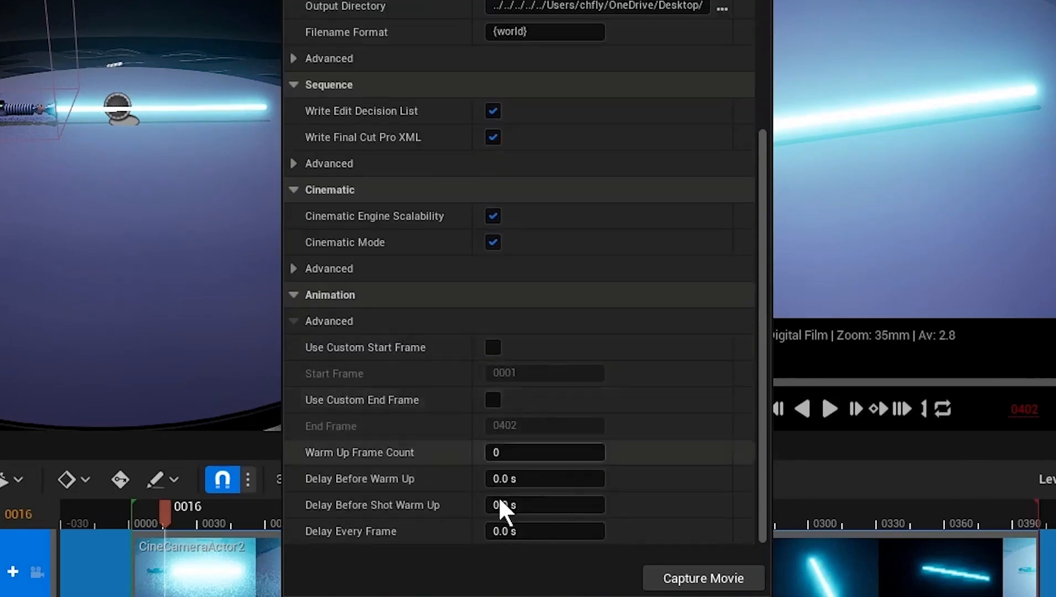
left_click(500, 454)
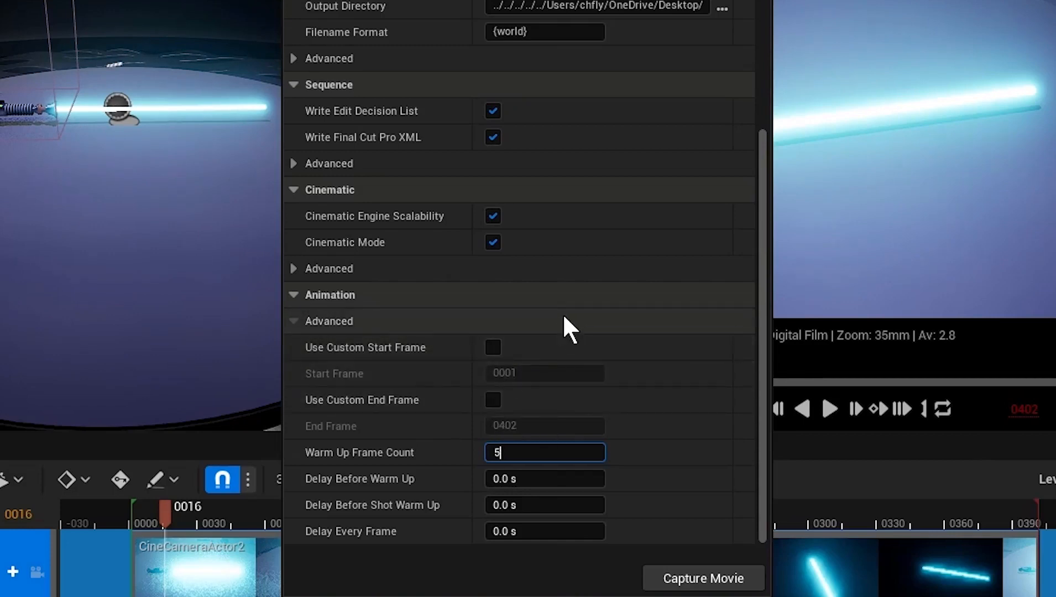
Set the image output format to Image Sequence (png) and start capturing the movie.
left_click_drag(763, 140, 763, 23)
left_click_drag(762, 126, 750, 40)
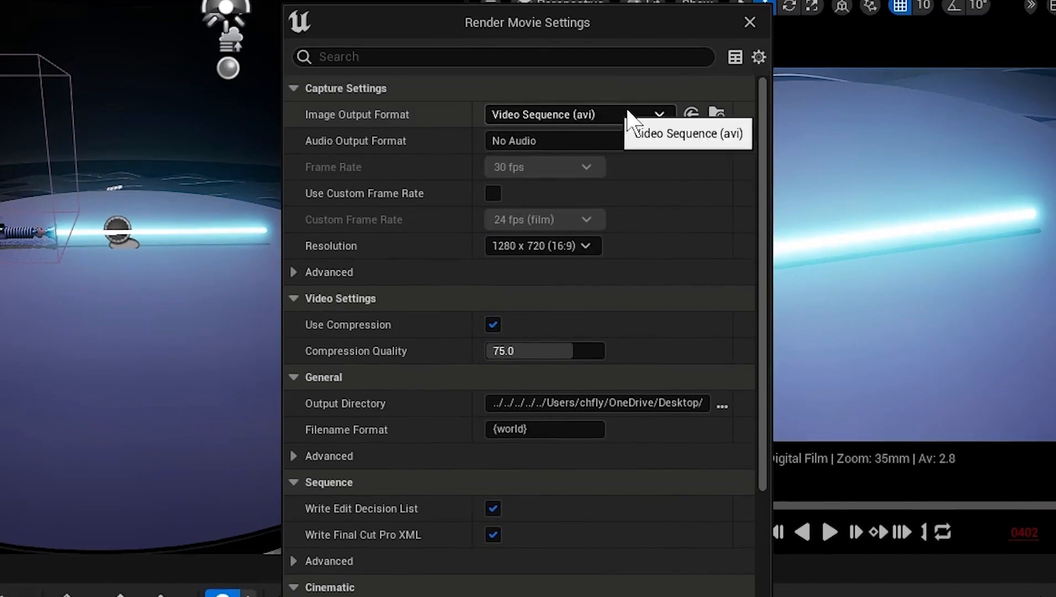
left_click(659, 114)
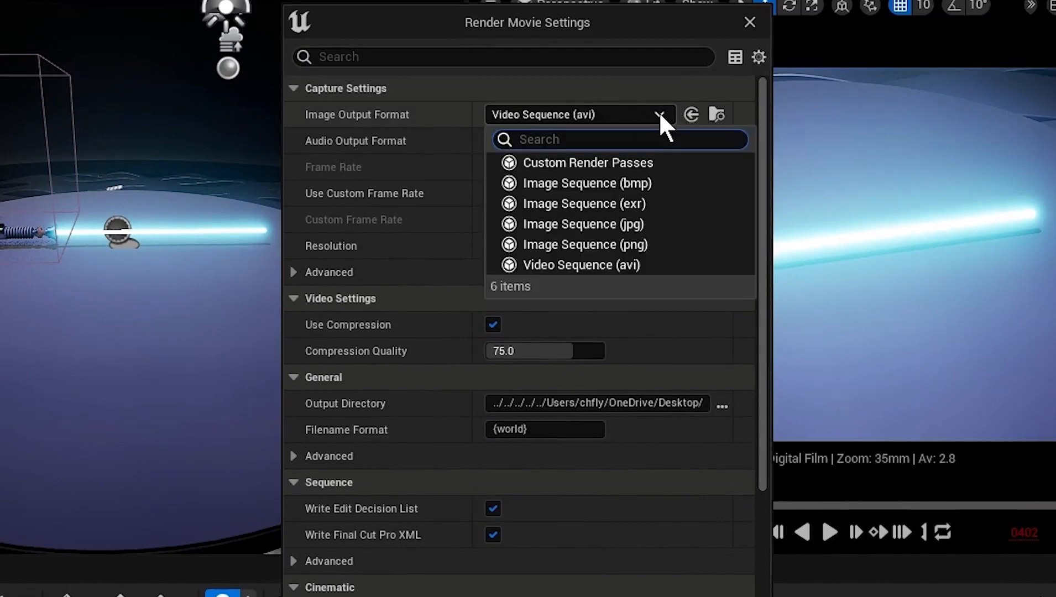
left_click(674, 243)
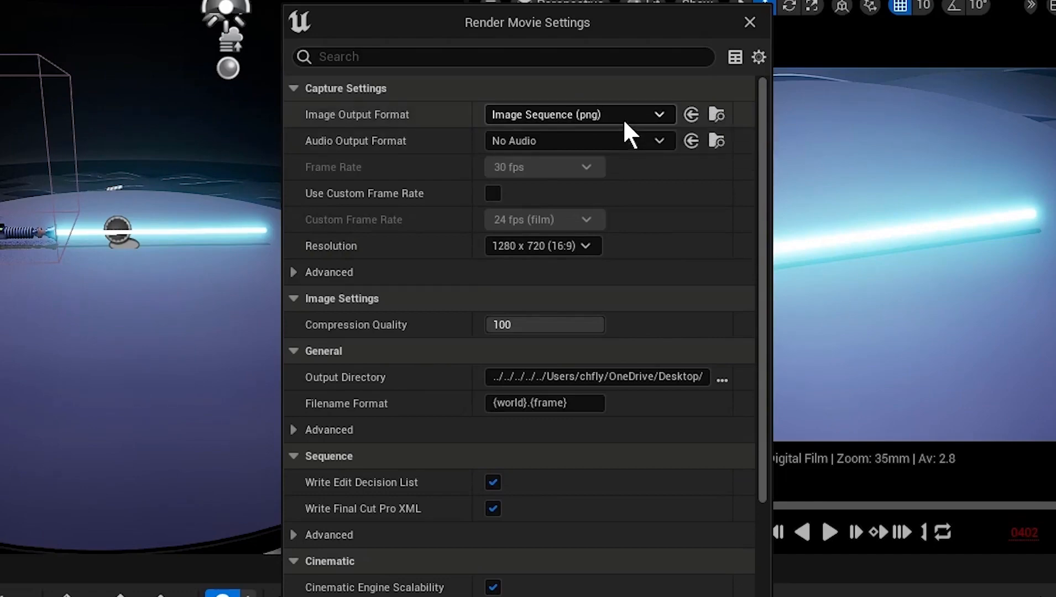
scroll(767, 333, "down", 5)
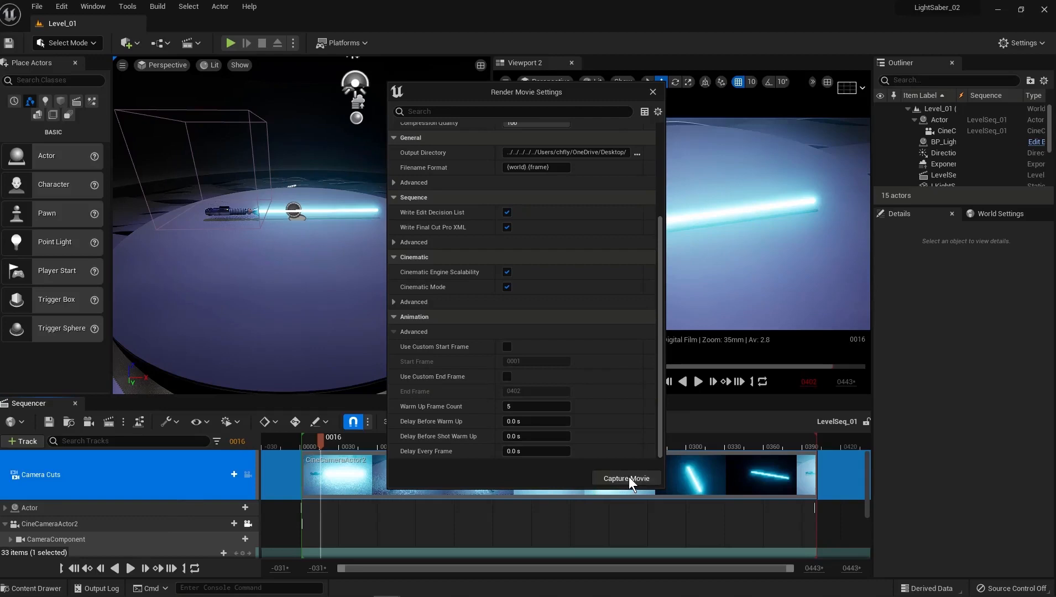
left_click(626, 477)
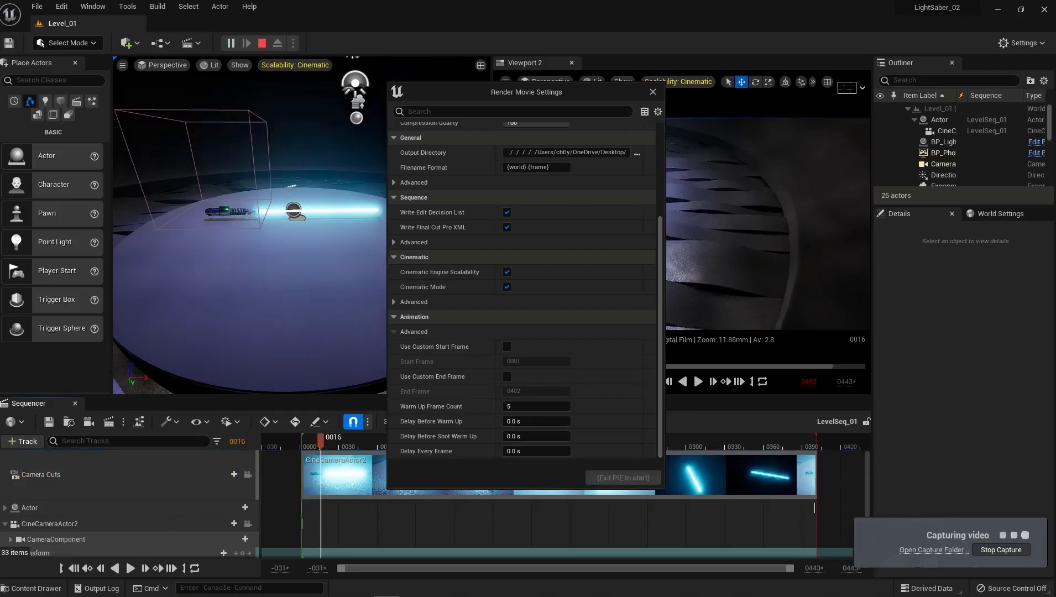
Close the render movie settings, save all changes in the project and close the editor.
left_click_drag(310, 77, 283, 44)
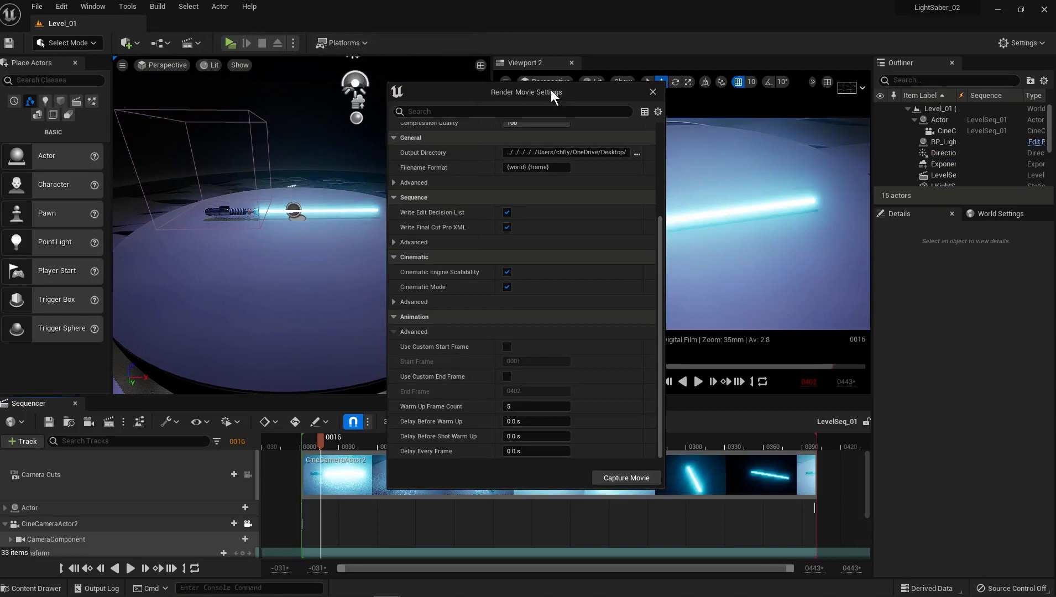
left_click_drag(583, 90, 556, 89)
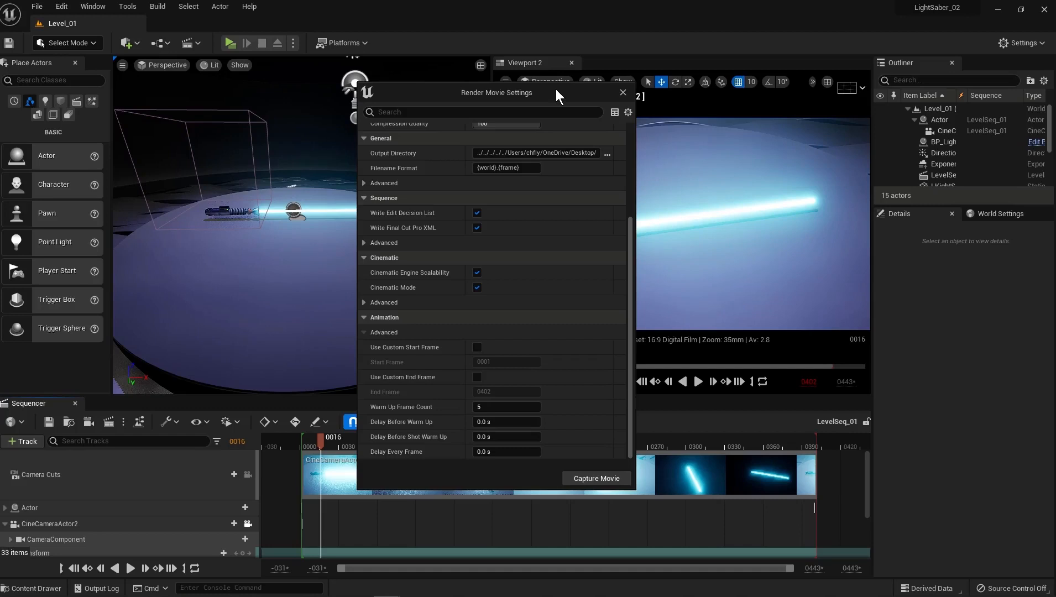
left_click(623, 92)
left_click(37, 6)
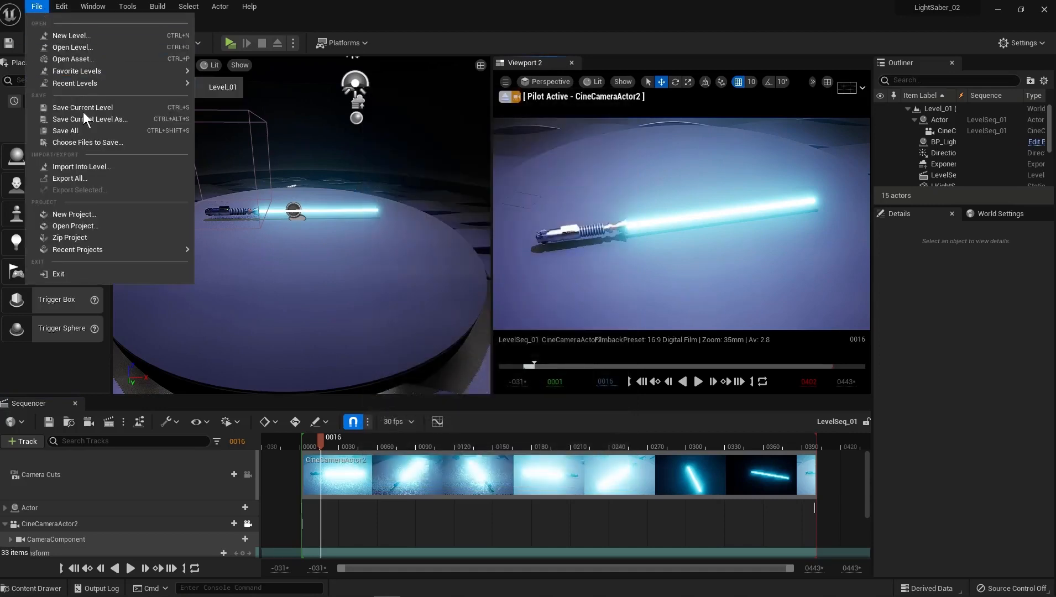
left_click(89, 131)
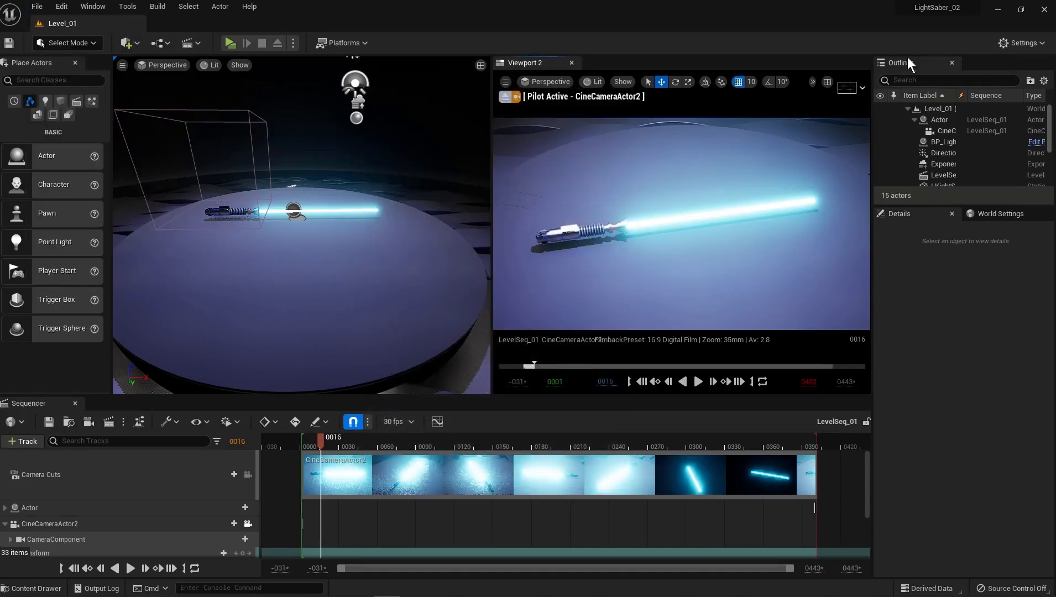
left_click(1045, 10)
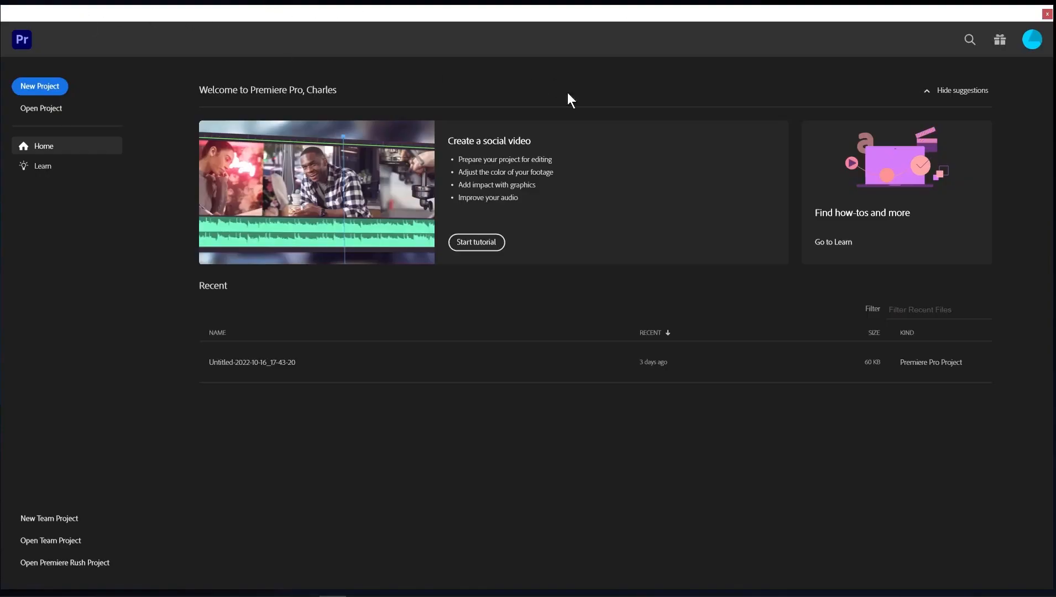
In Premiere Pro, create a new project named Untitled_02 in the Adobe Premiere Pro Auto-Save folder.
left_click(43, 89)
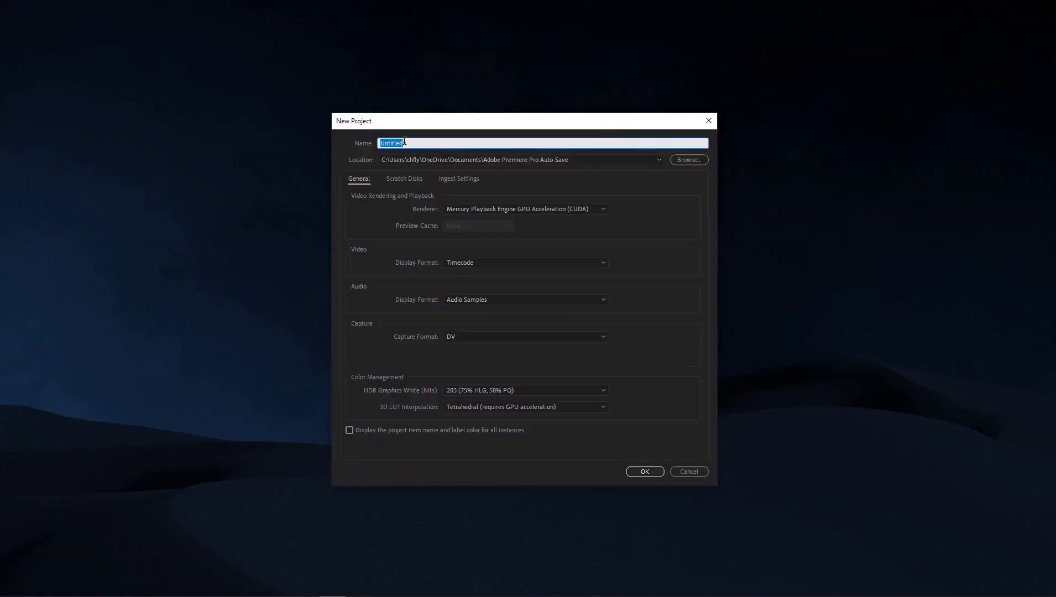
left_click(646, 471)
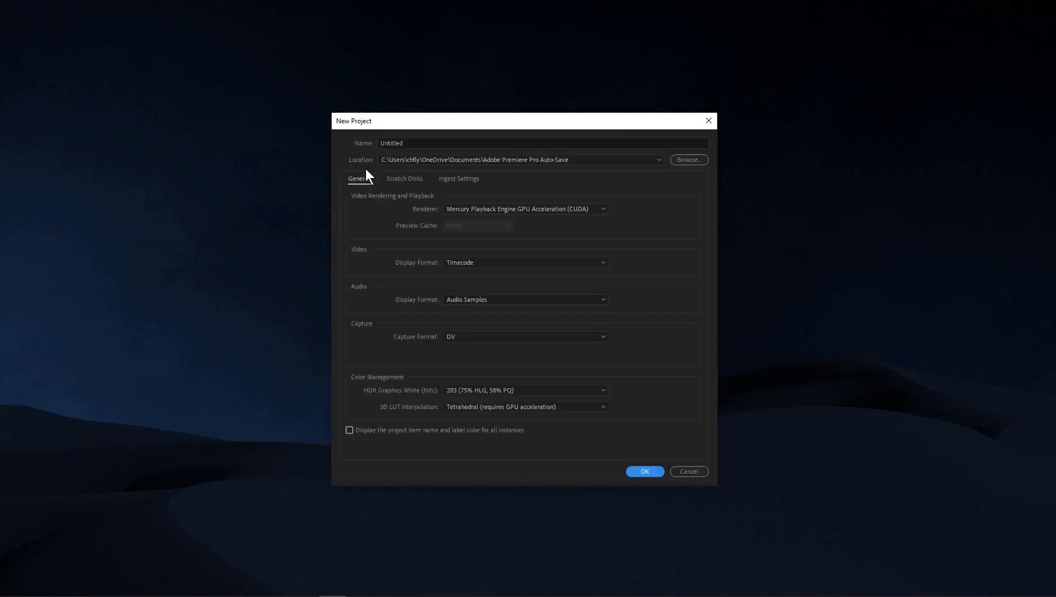
left_click(432, 142)
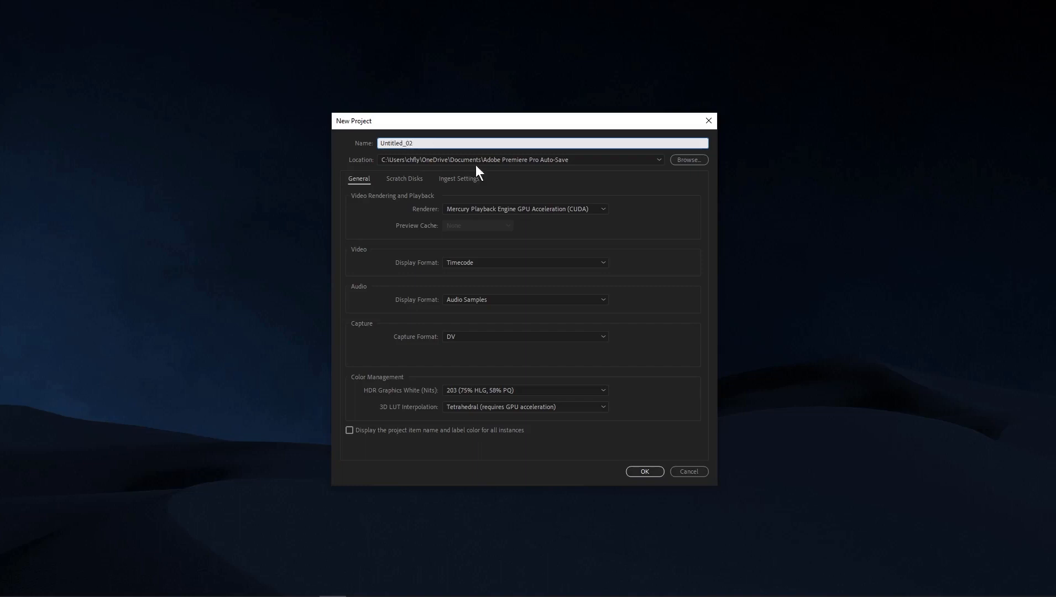
left_click(644, 471)
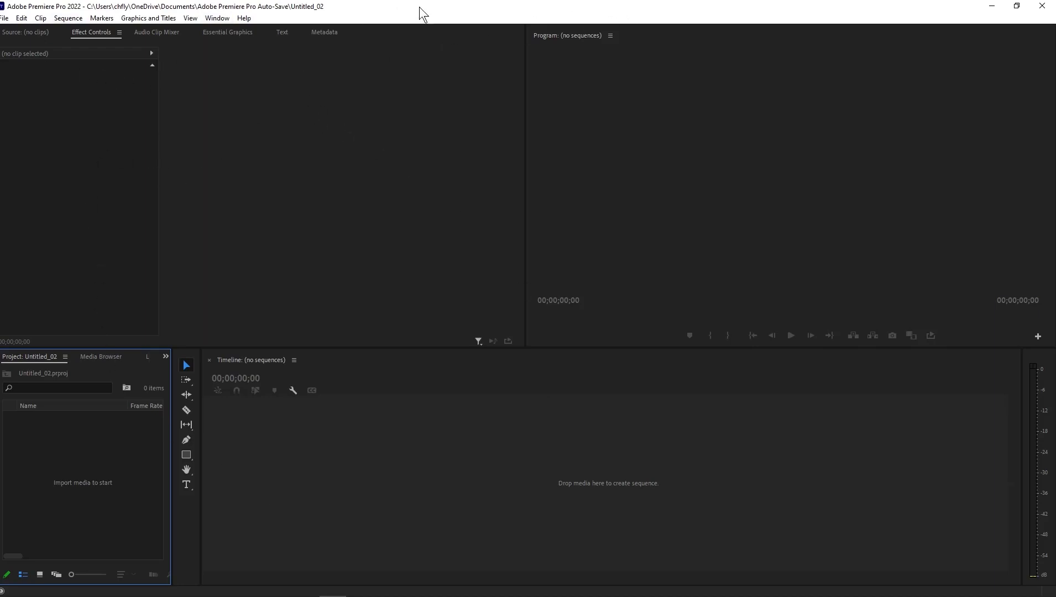
Import the rendered frames from the Desktop's Frames folder as an image sequence starting with Level_01.0001.
left_click(5, 19)
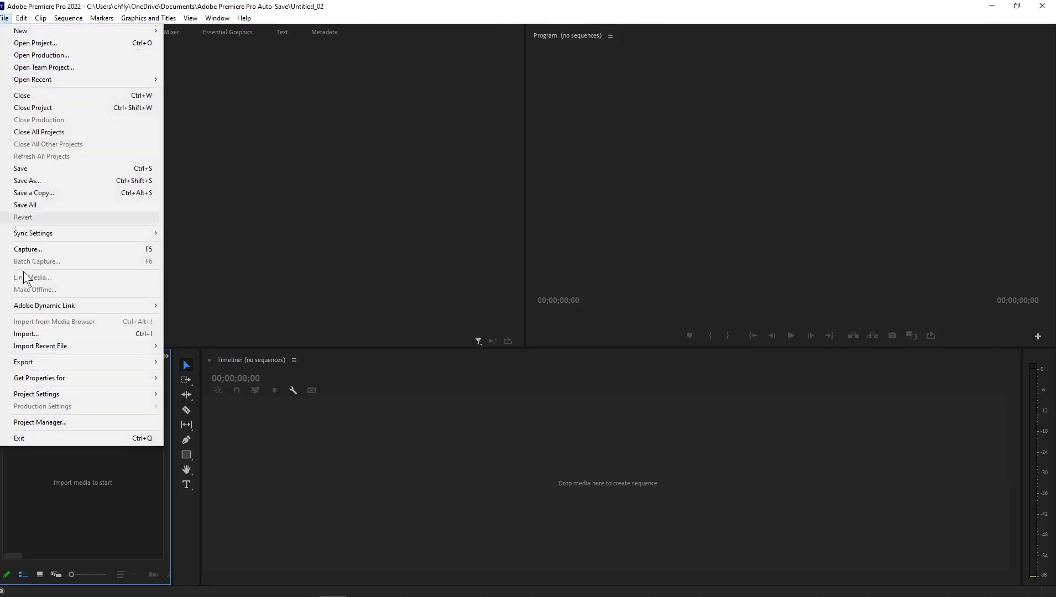
left_click(43, 335)
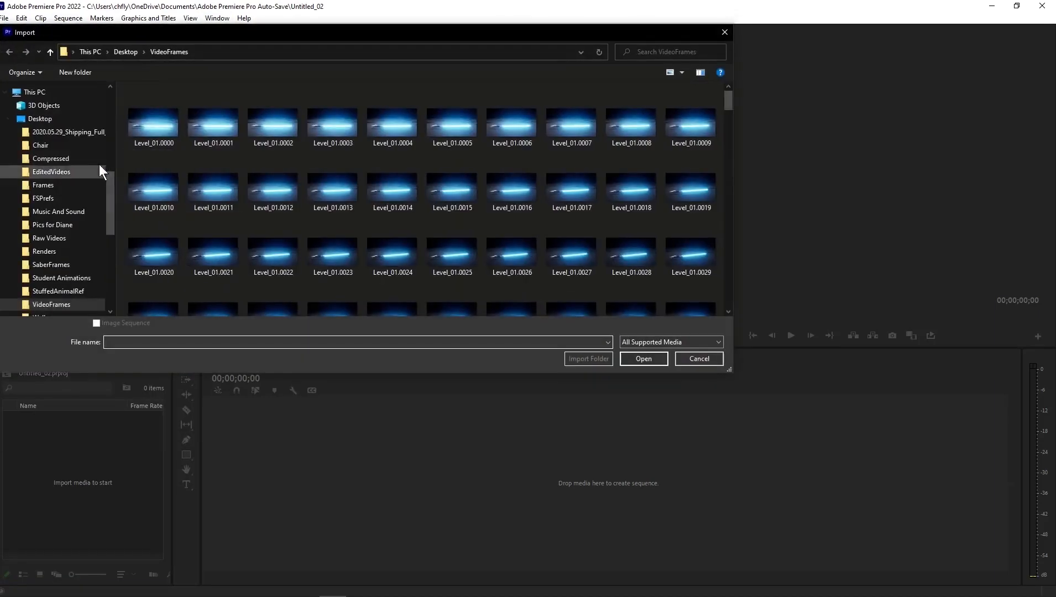
left_click(59, 120)
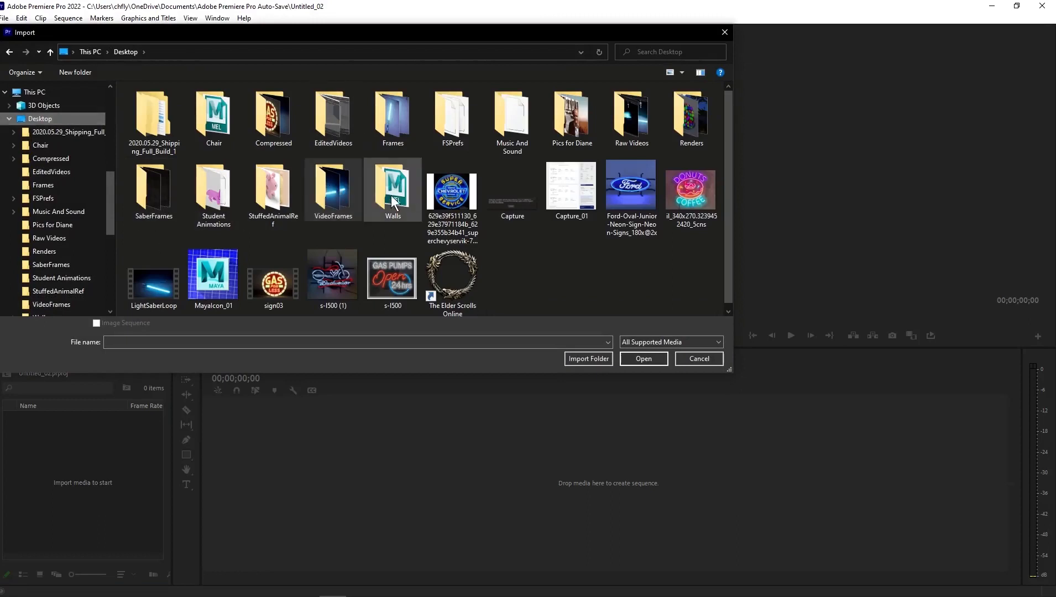
double_click(393, 117)
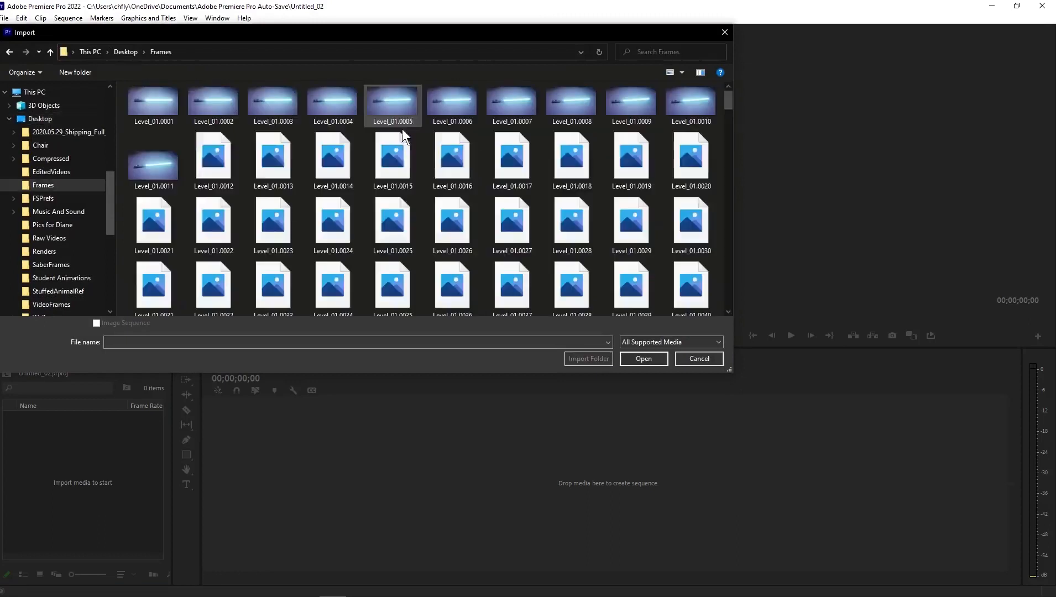
left_click(154, 107)
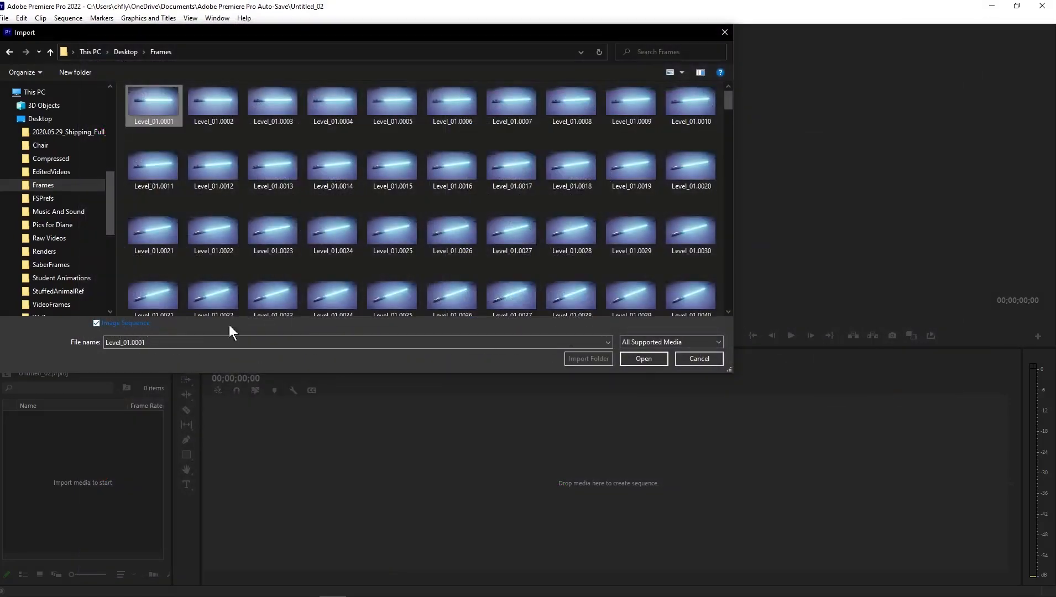
left_click(643, 359)
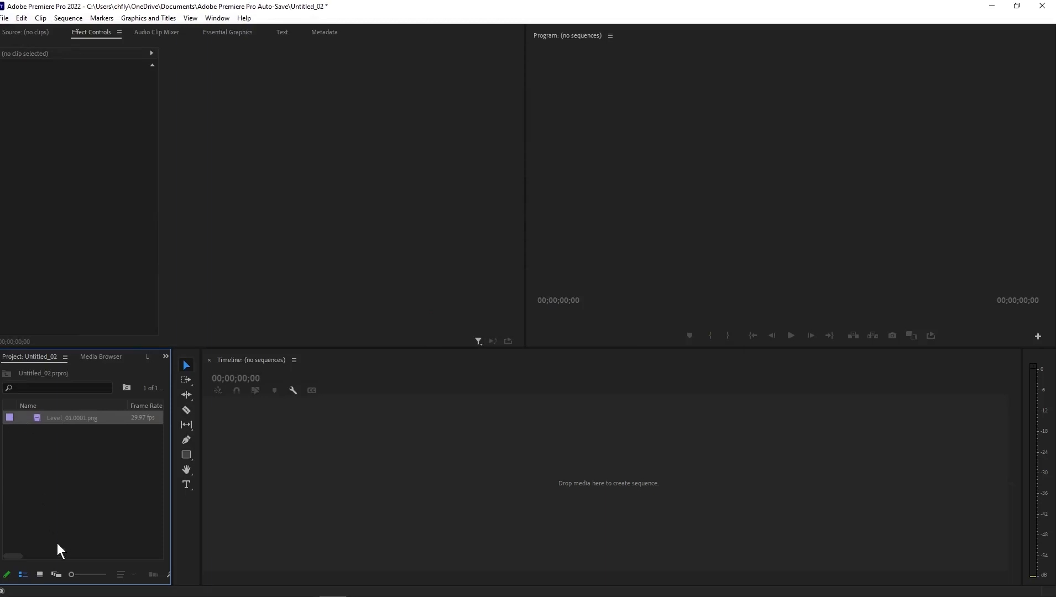
Show the project items as thumbnails and create a timeline sequence from the Level_01.0001.png clip.
left_click(39, 573)
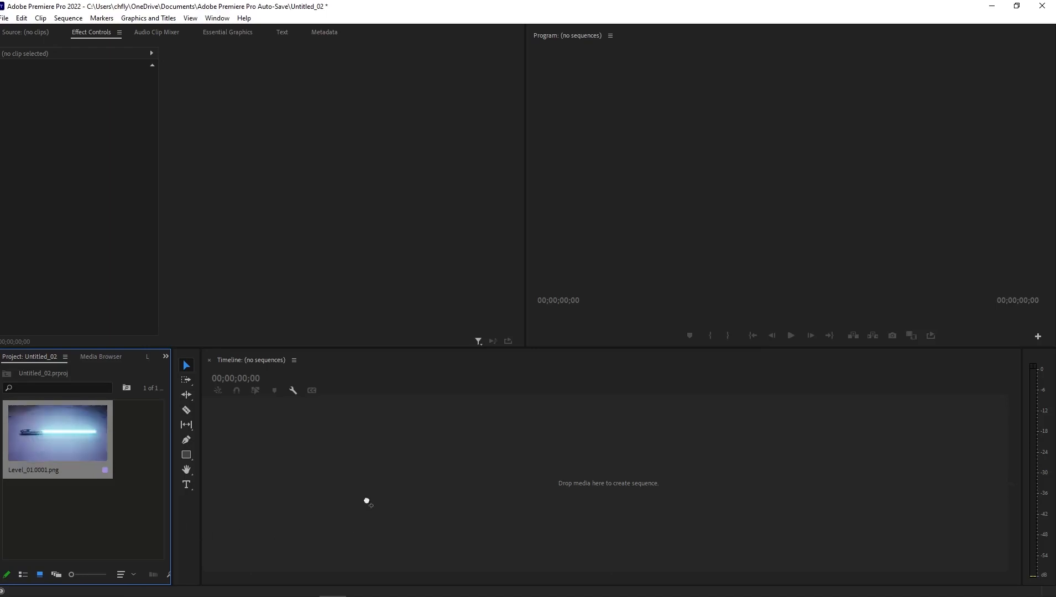
left_click_drag(346, 452, 345, 450)
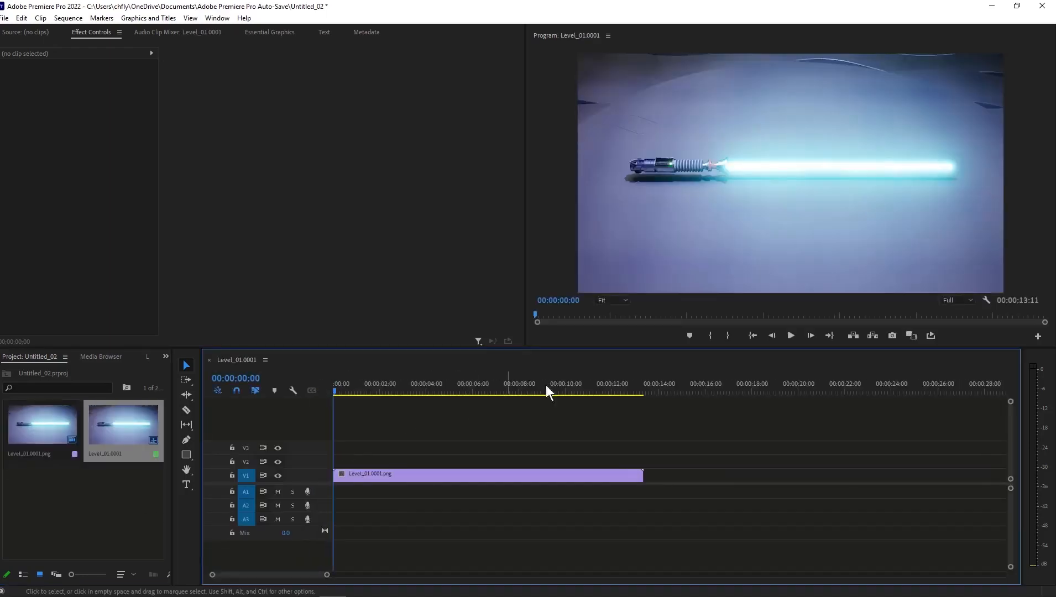
Play the sequence with loop playback turned on and return the playhead to the first frame.
left_click(791, 335)
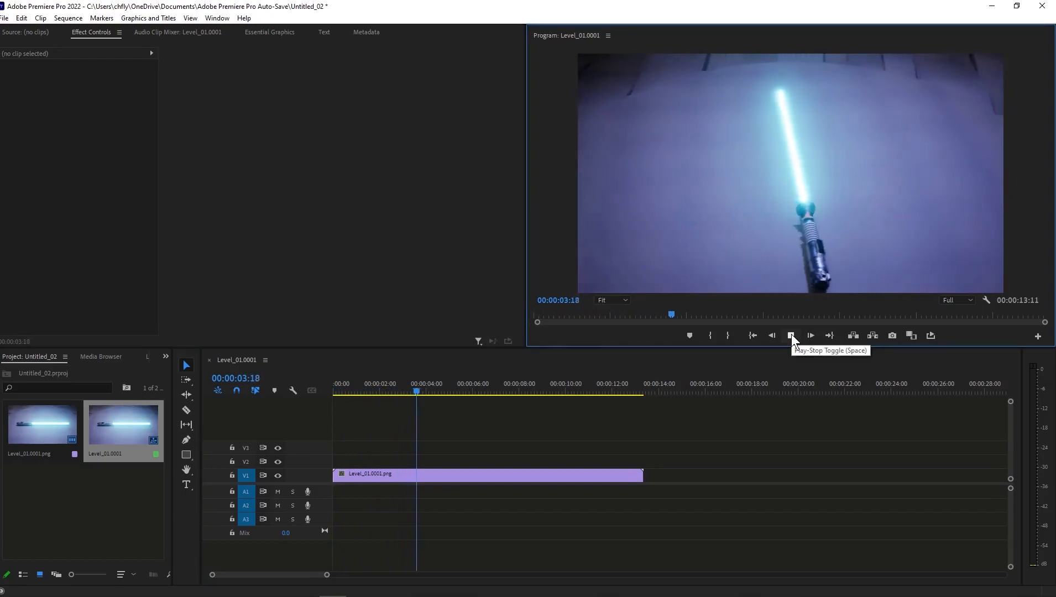
left_click(792, 335)
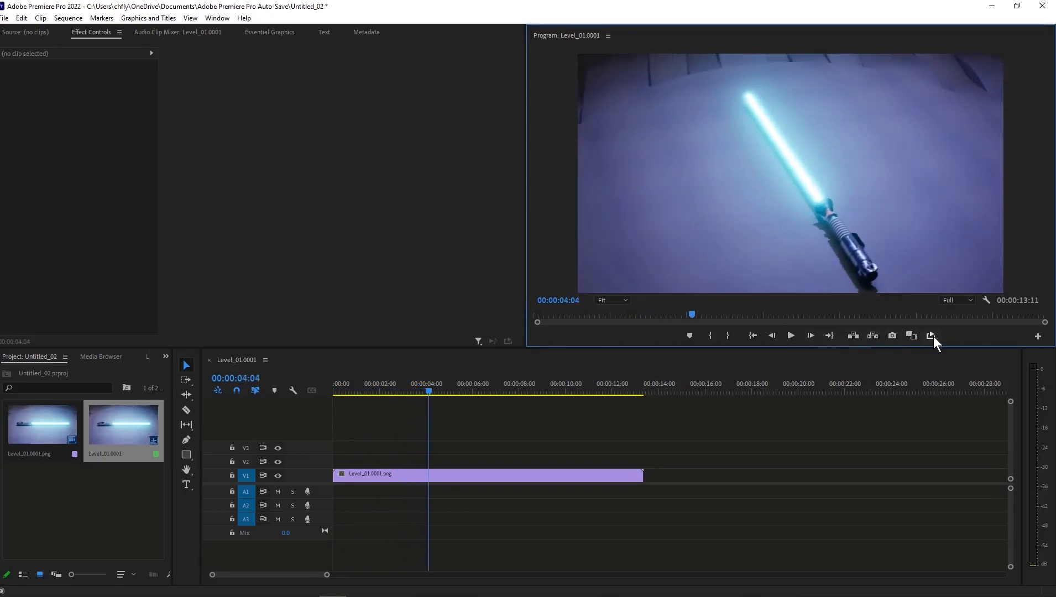
left_click(792, 335)
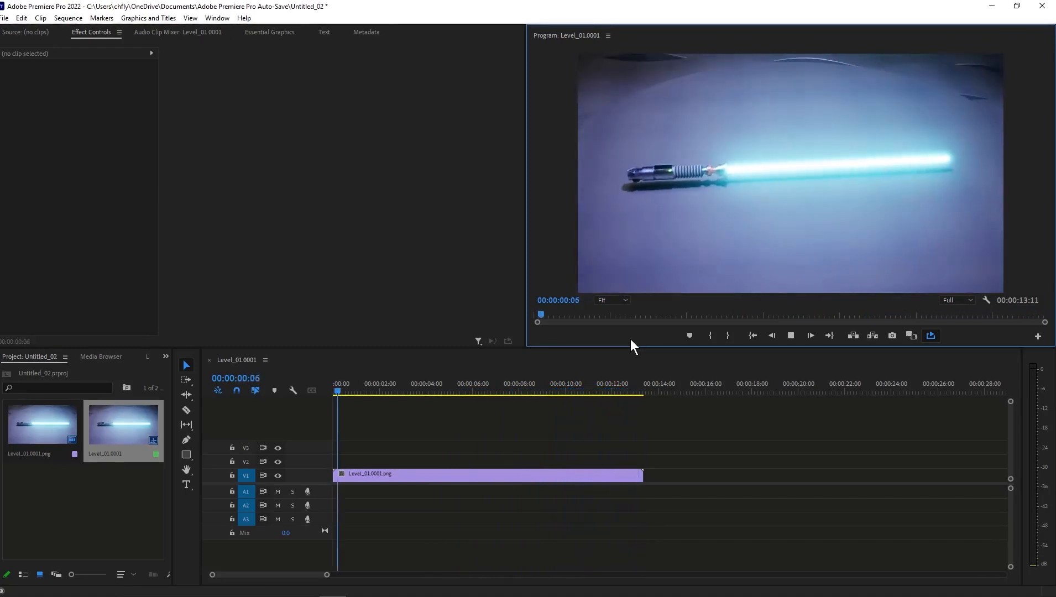
key("Home")
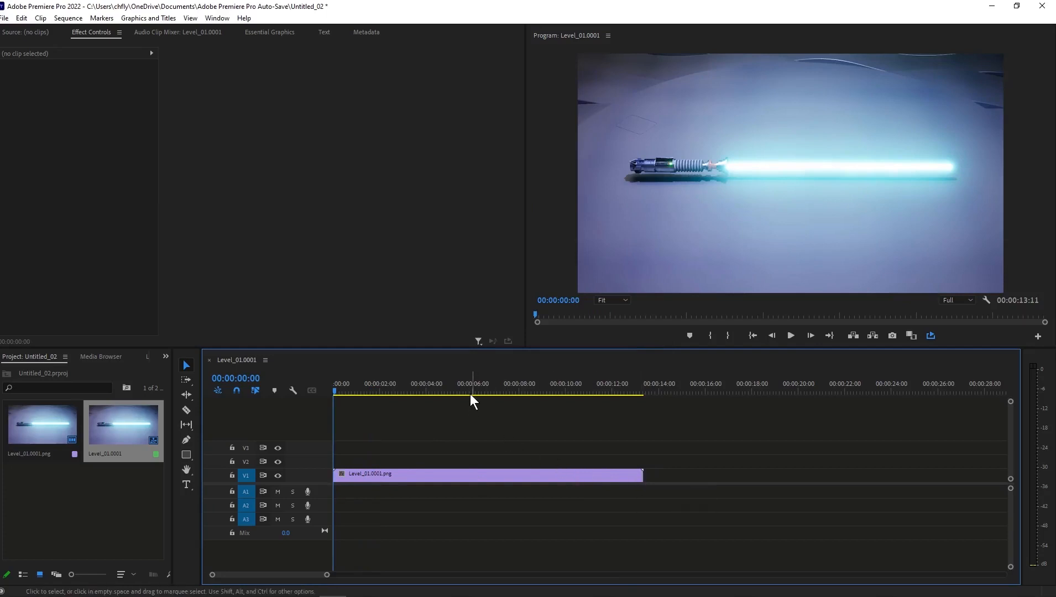
Change the timeline's time display to Frames and move the playhead to frame 200.
right_click(261, 380)
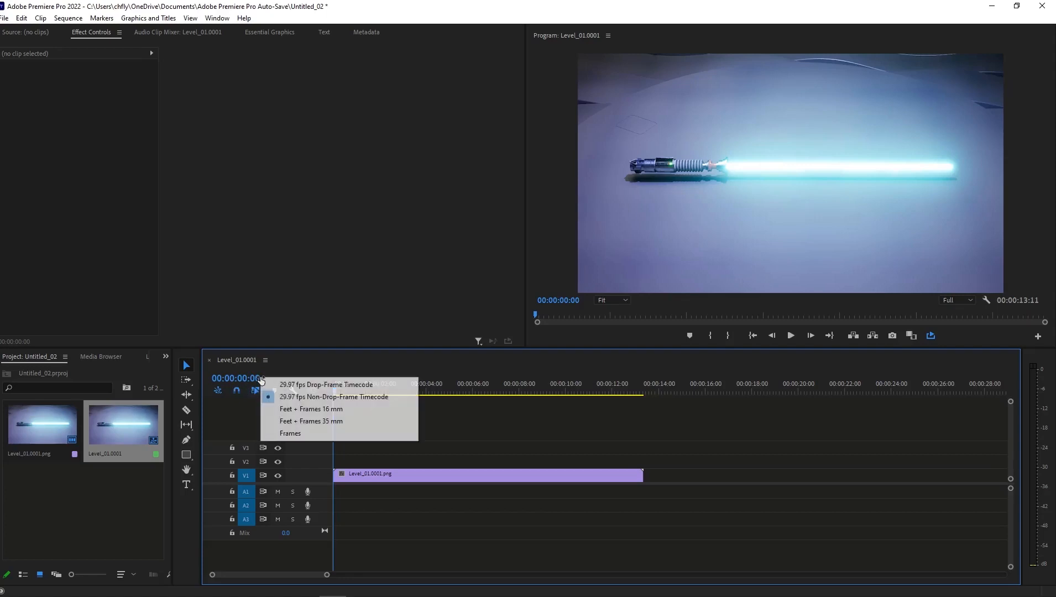
left_click(310, 433)
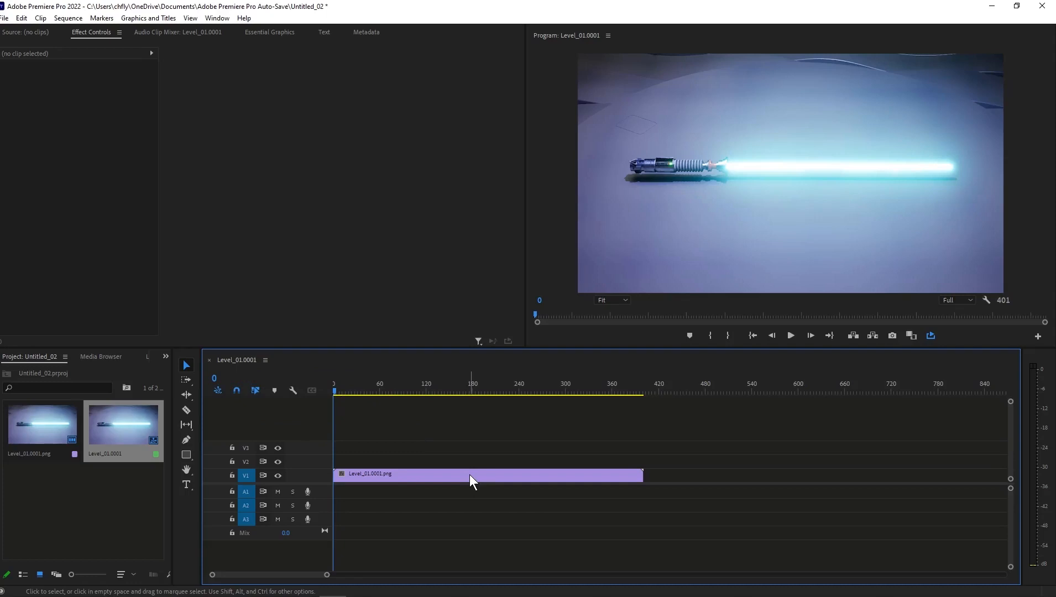
left_click(216, 379)
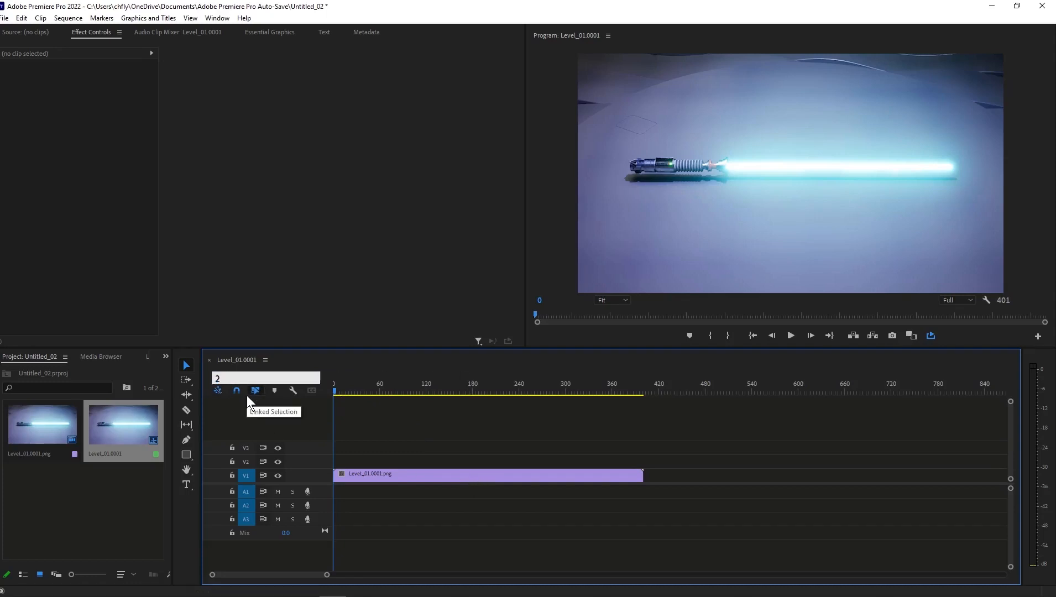
key("Return")
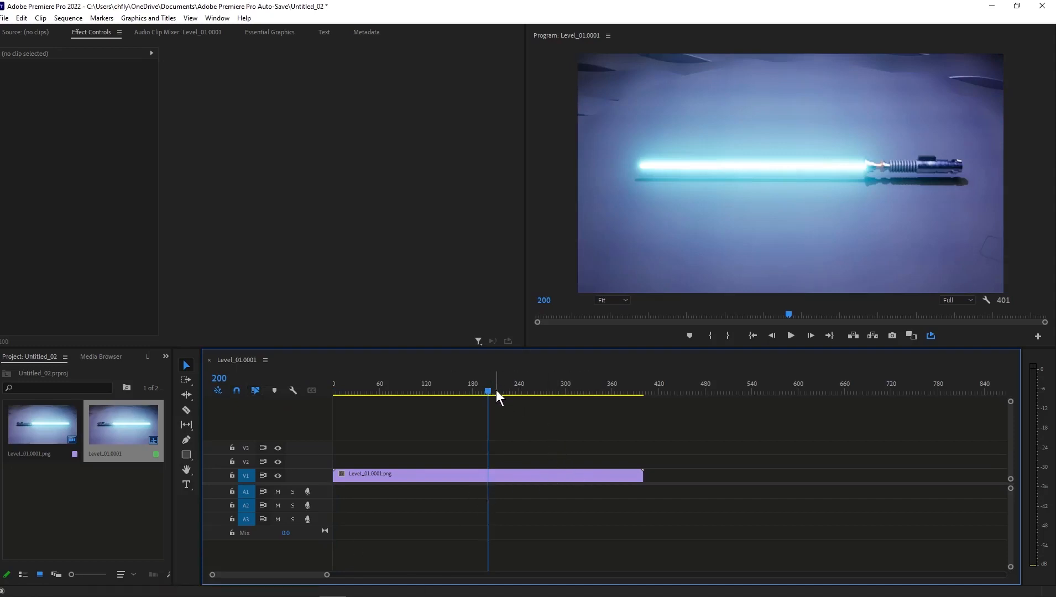
Check the last frames at the end of the clip and return the playhead to frame 200.
left_click_drag(488, 389, 642, 393)
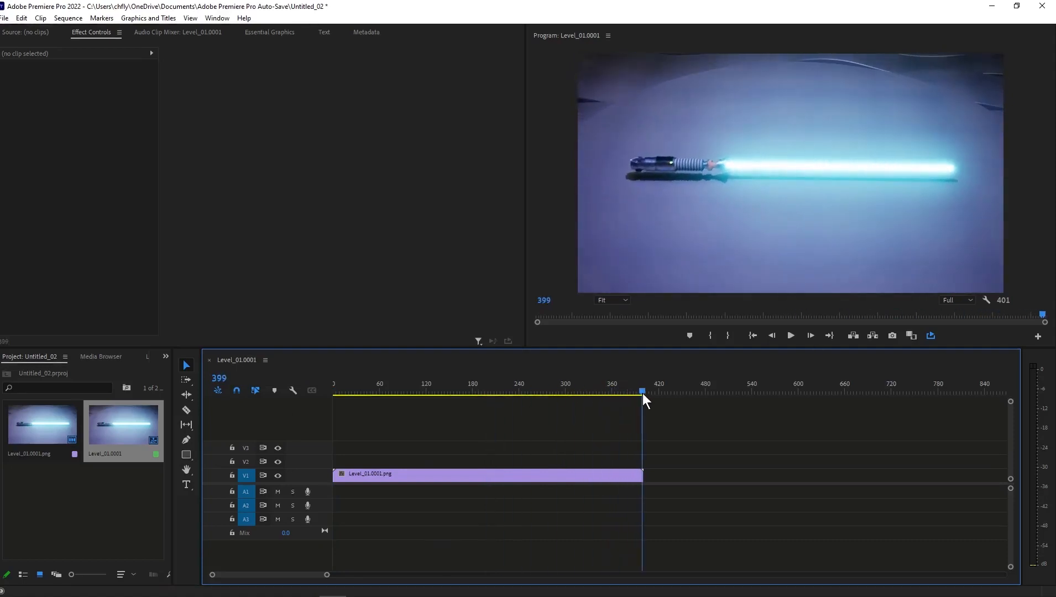
key("Right")
key("Right")
key("Left")
left_click(225, 378)
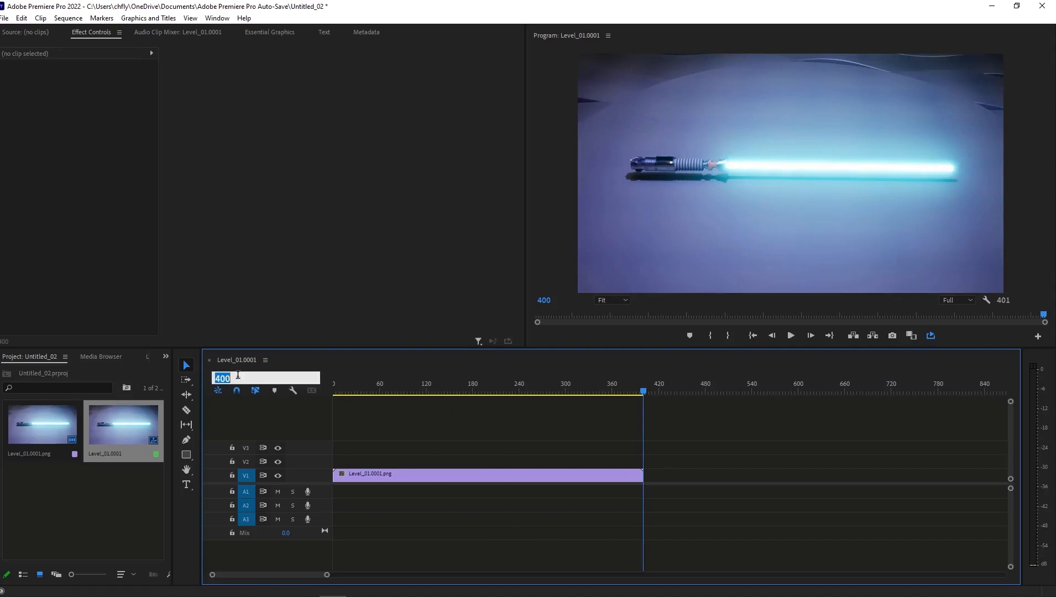
type("200")
key("Return")
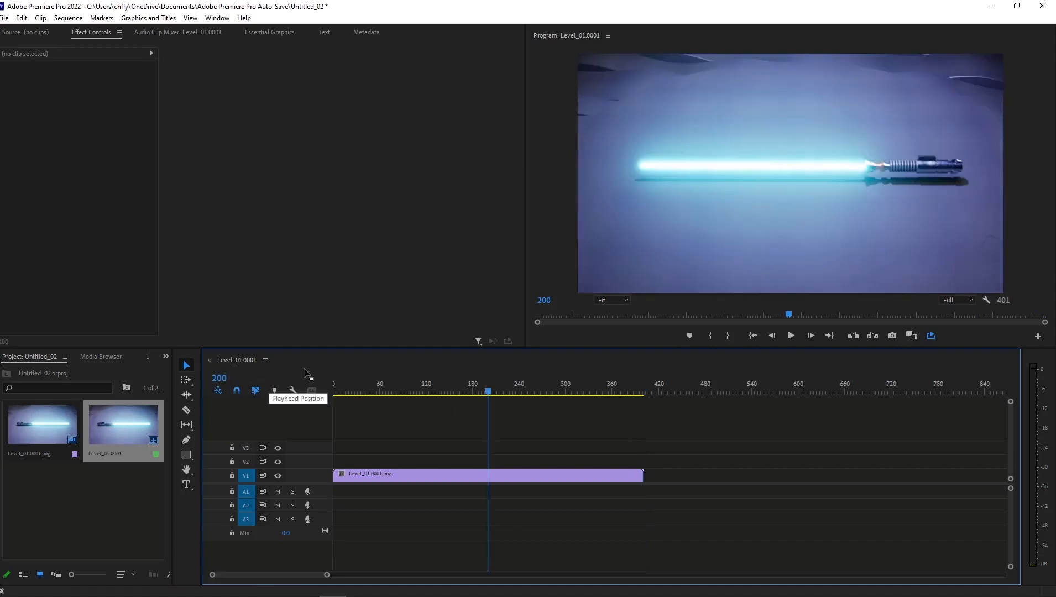
Split the Level_01.0001.png clip at frame 200 with the Razor tool and return to the Selection tool.
left_click(186, 410)
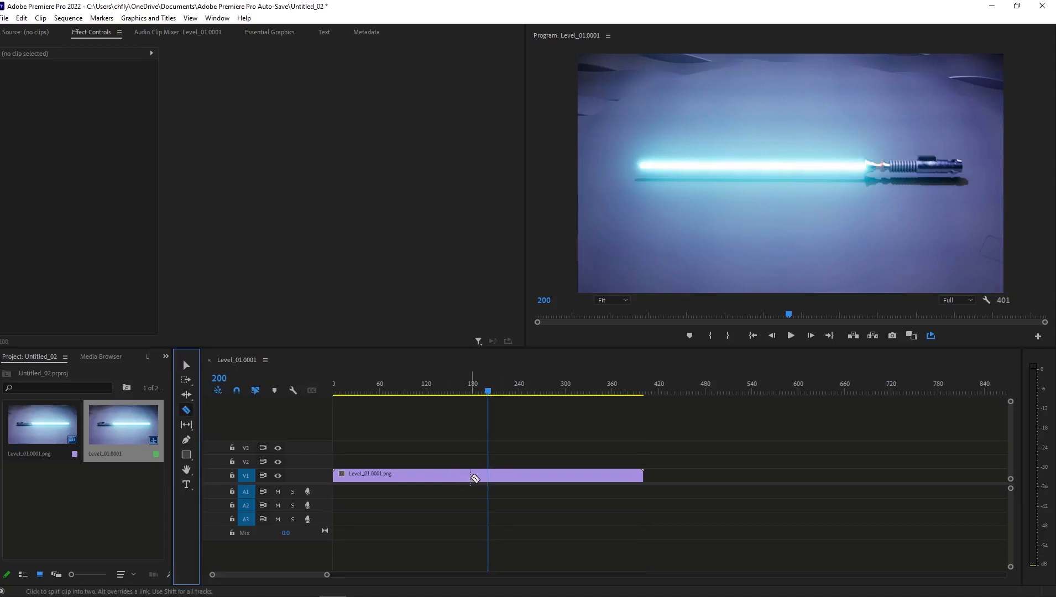
left_click(491, 477)
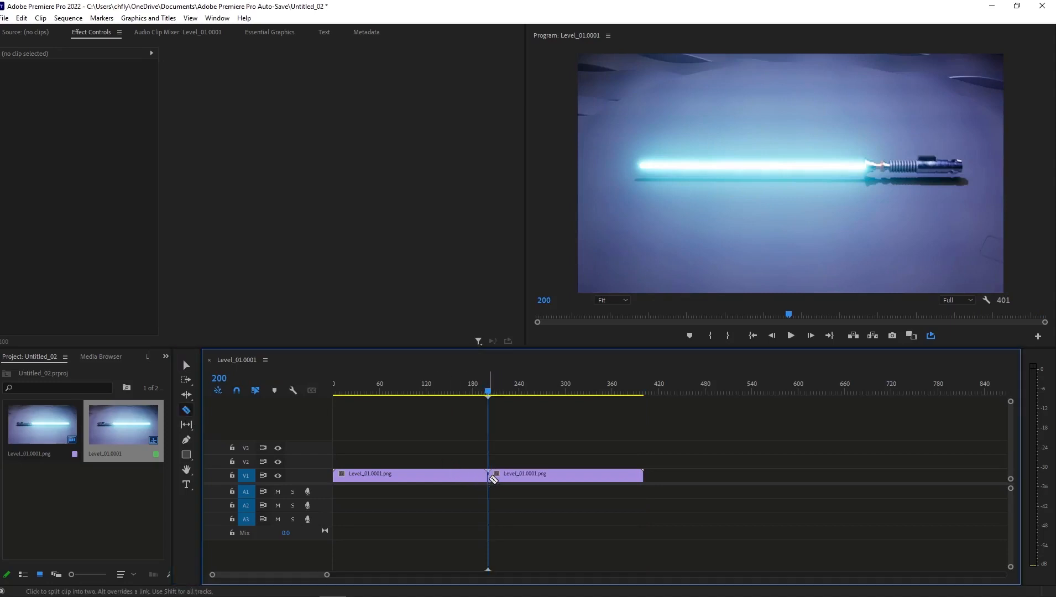
left_click(186, 366)
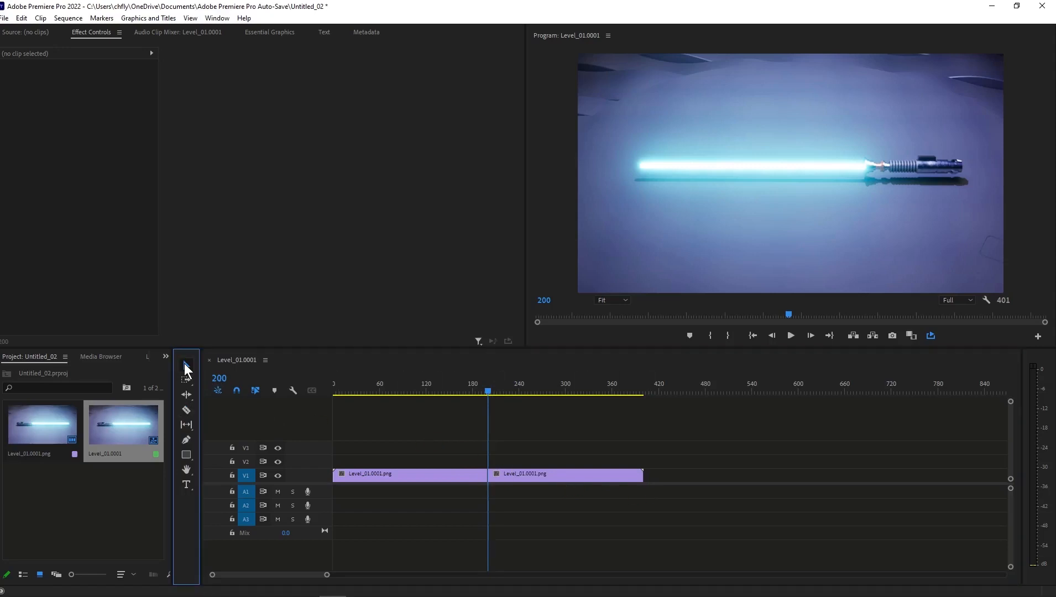
Move the first half of the clip behind the second half and shift both pieces to the start of the timeline.
left_click(427, 477)
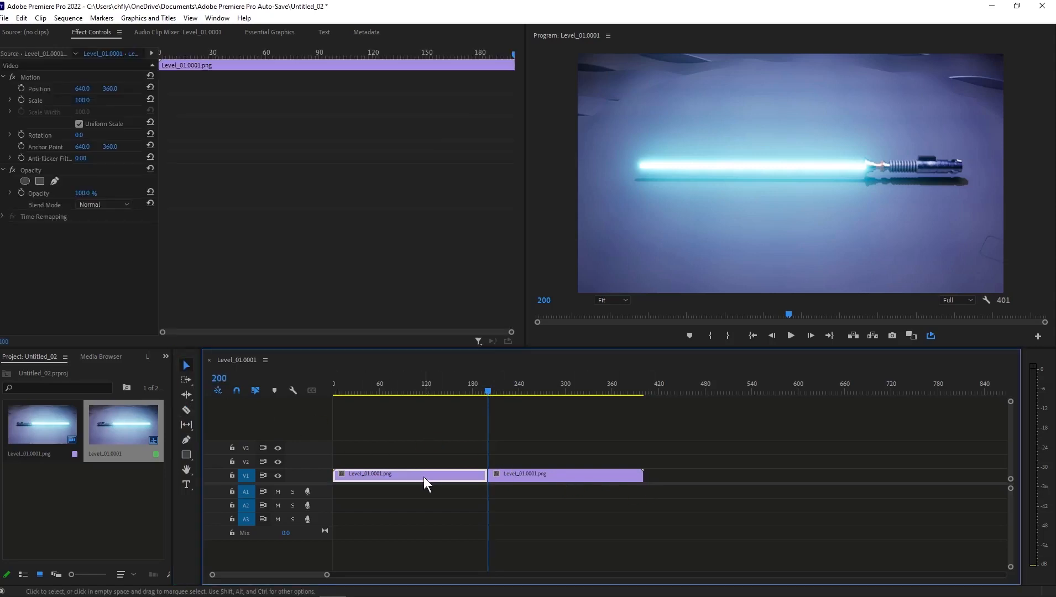
left_click_drag(422, 477, 738, 485)
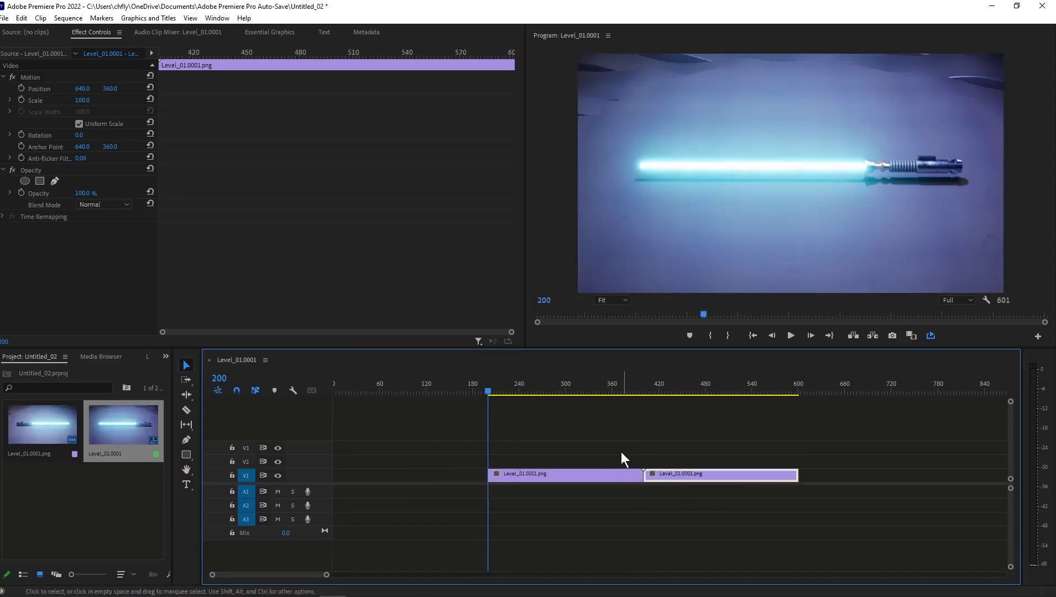
left_click_drag(622, 452, 558, 479)
Play the rearranged sequence from its first frame and stop the playback.
left_click_drag(488, 389, 324, 393)
left_click(791, 336)
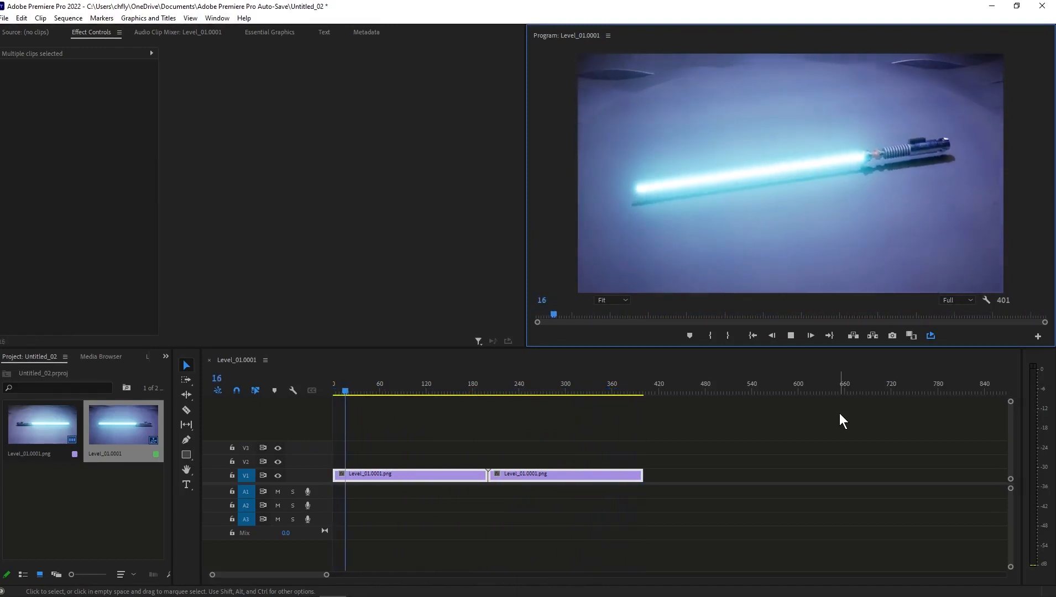
key("space")
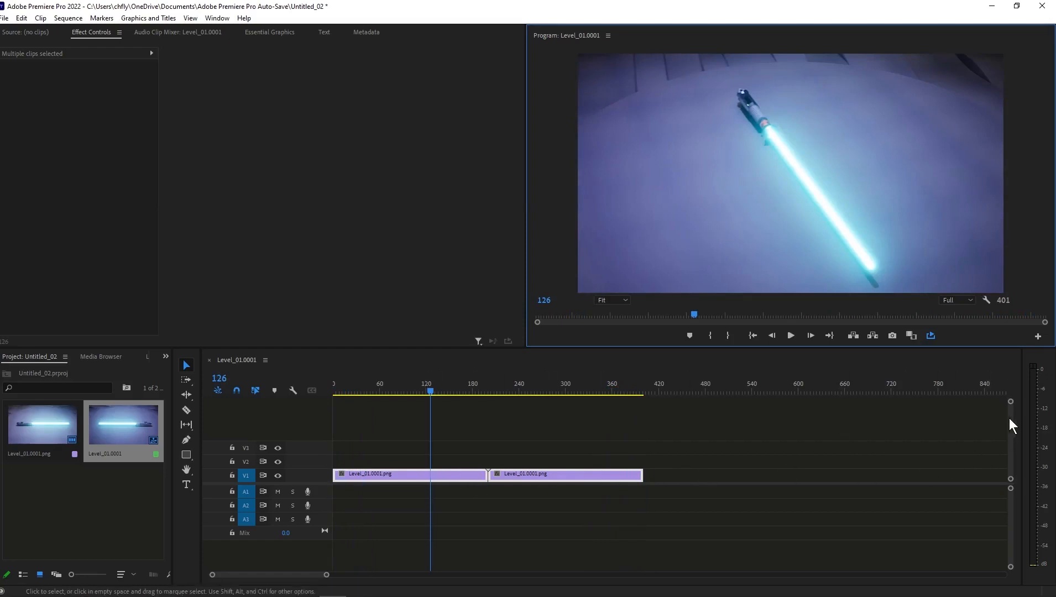
Enlarge the Video 1 track and add a Cross Dissolve transition at the cut between the two clips.
left_click_drag(1011, 401, 1011, 410)
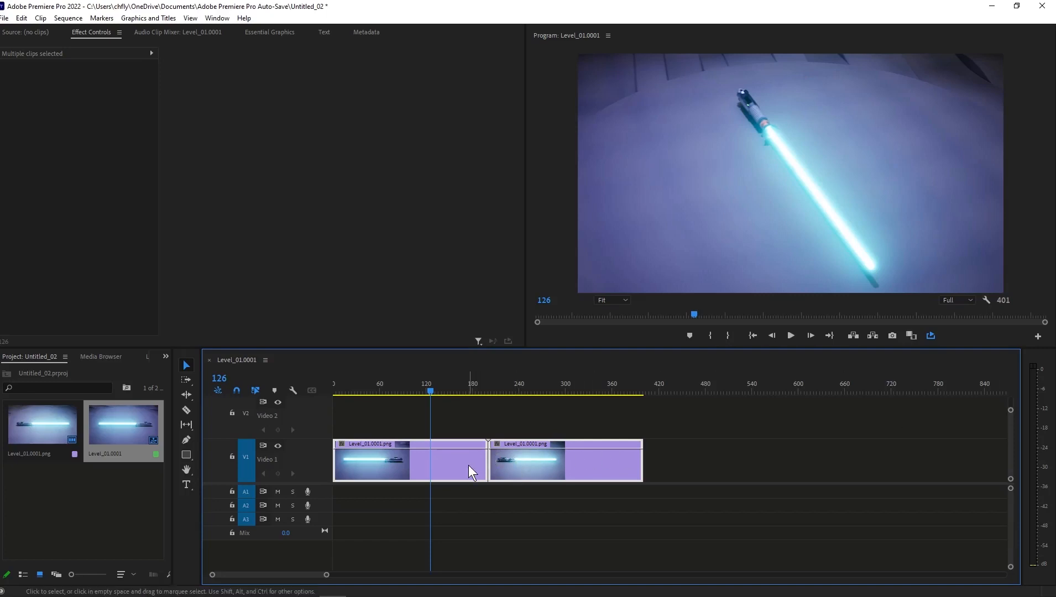
left_click(165, 356)
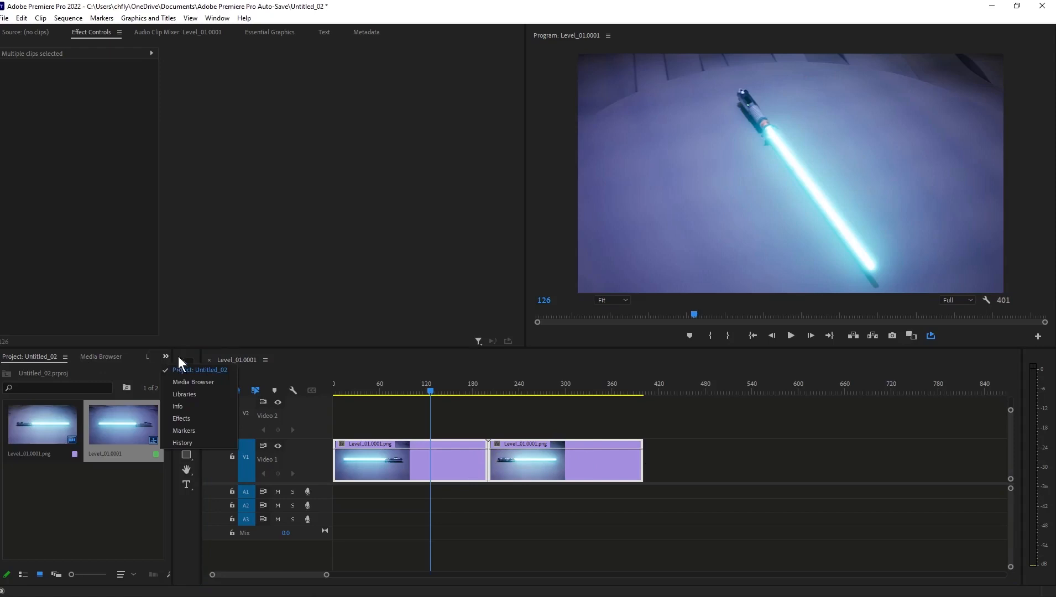
left_click(204, 415)
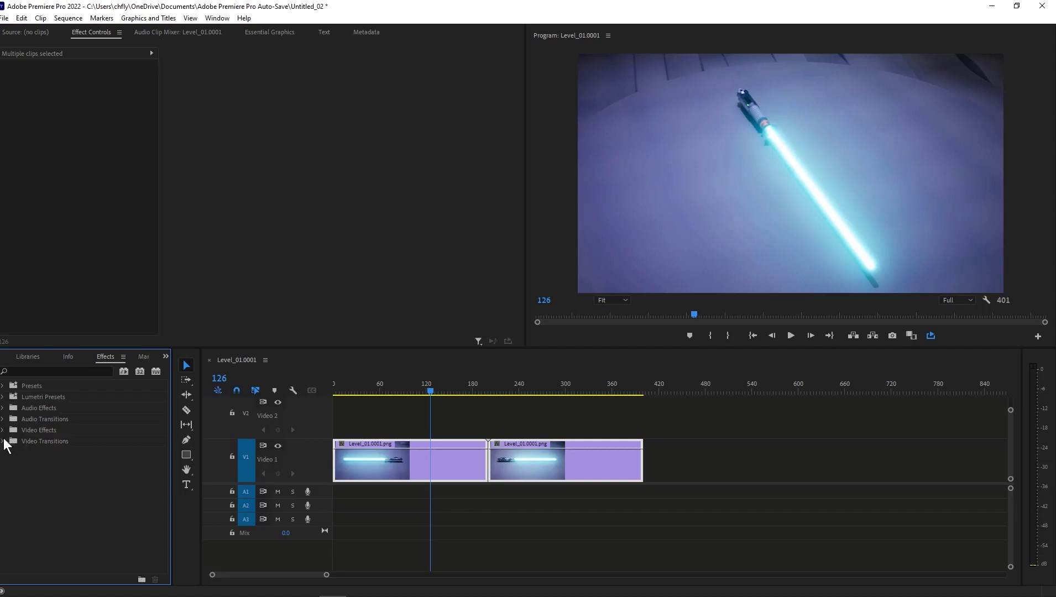
left_click(4, 441)
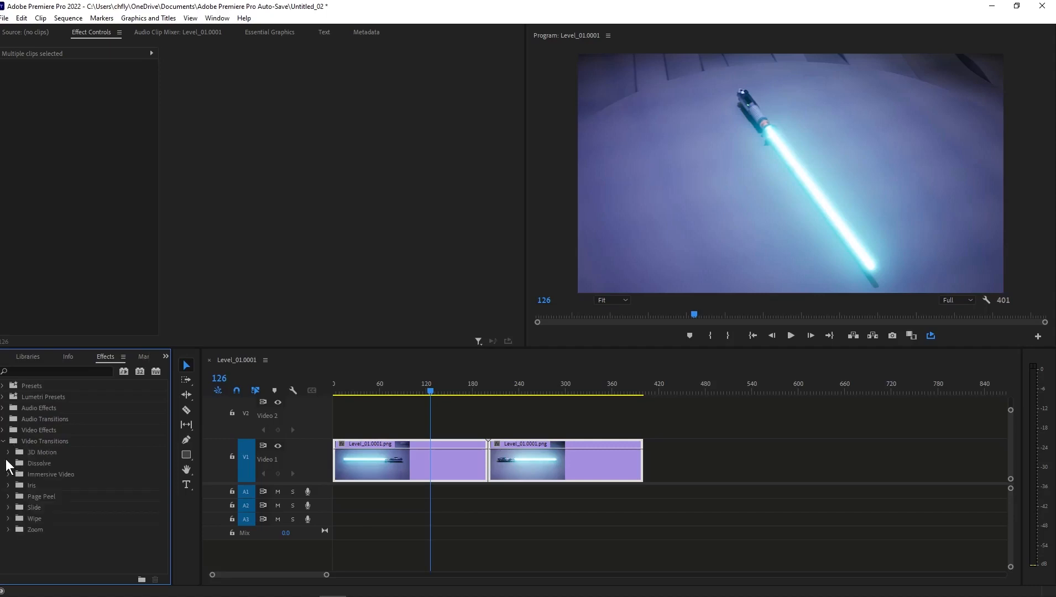
left_click(8, 464)
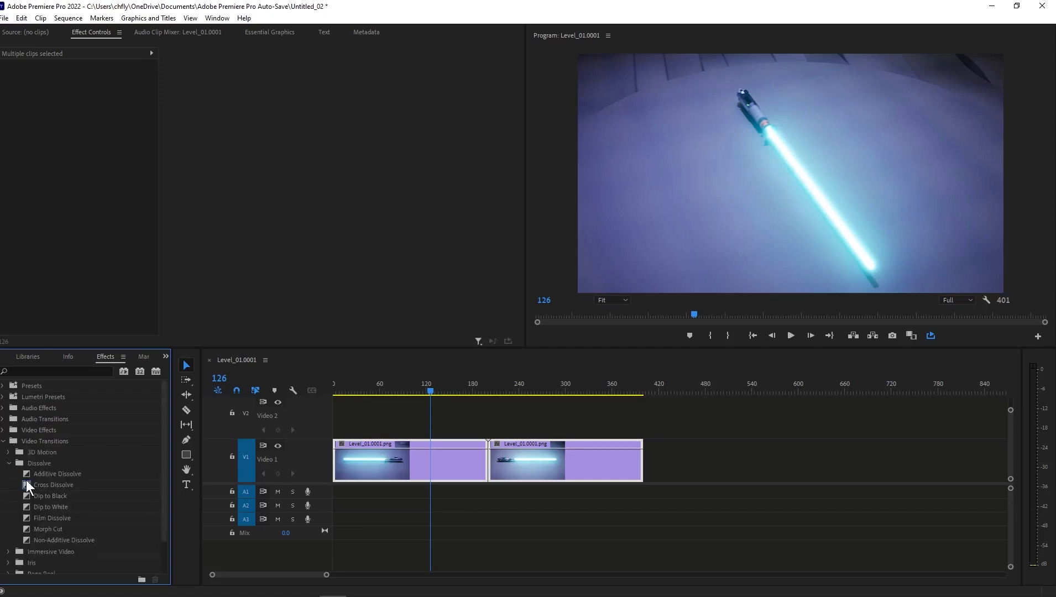
left_click_drag(26, 489, 492, 462)
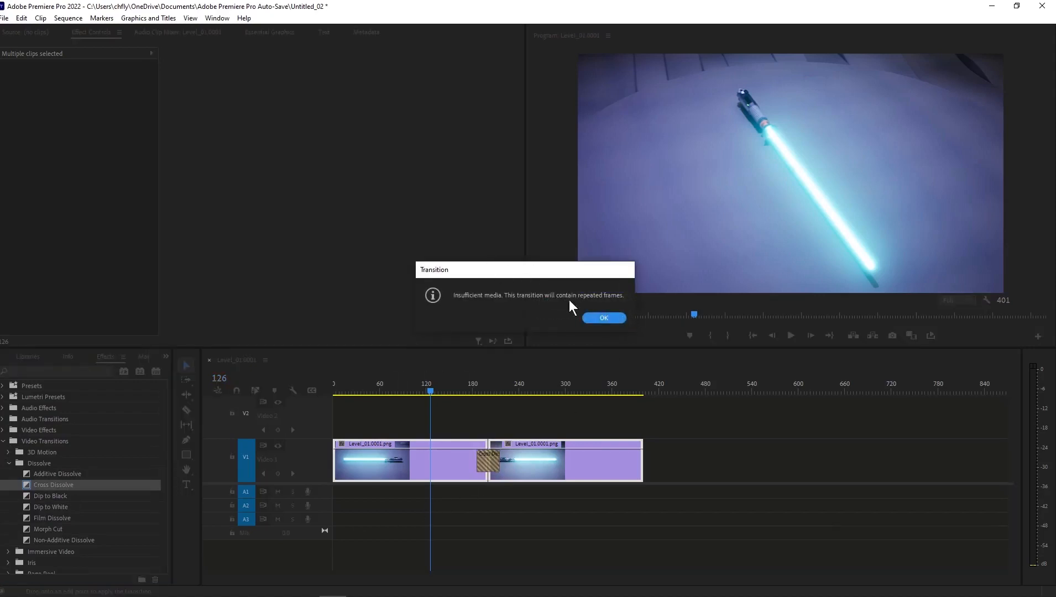
left_click(604, 318)
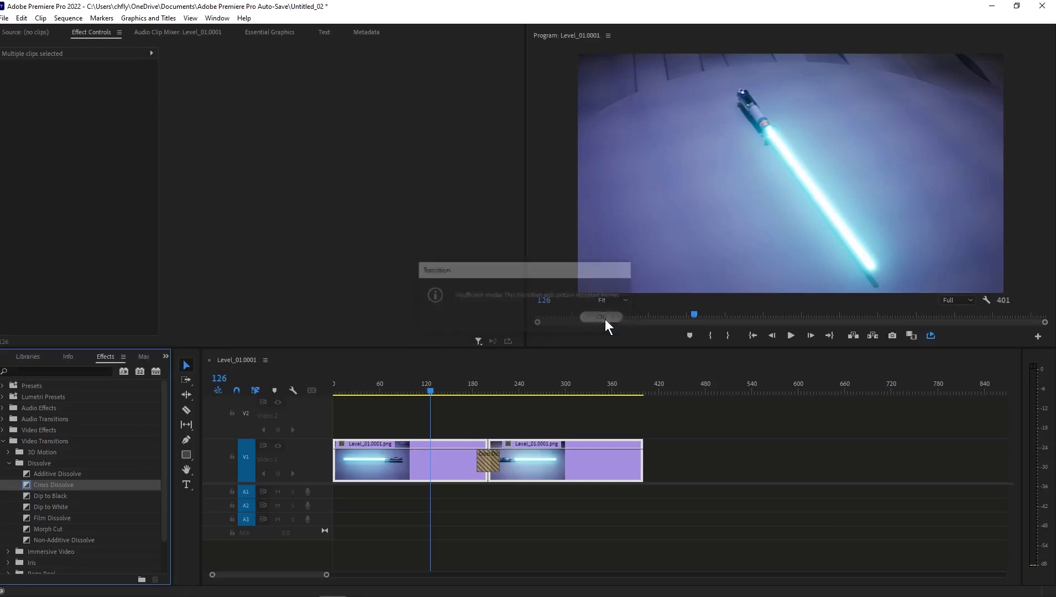
Play across the Cross Dissolve and set the transition's duration to 20 frames.
left_click(795, 334)
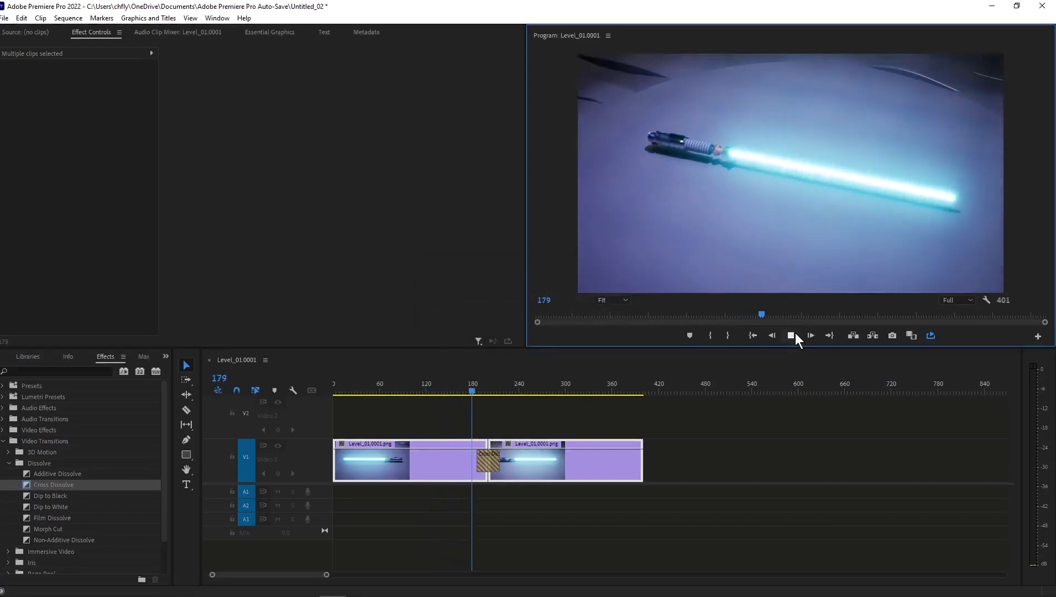
left_click(795, 333)
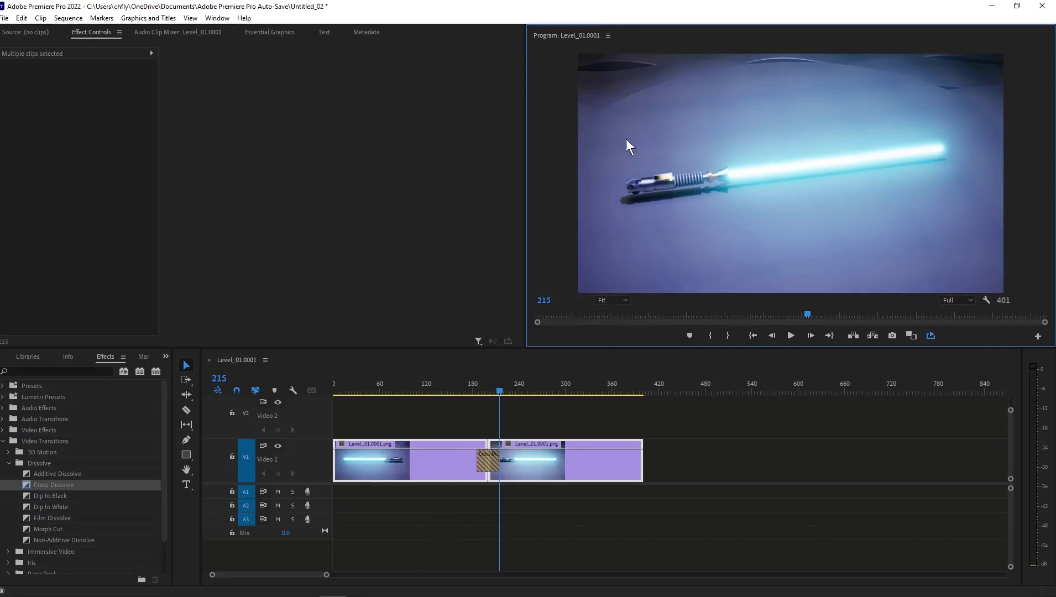
left_click(485, 463)
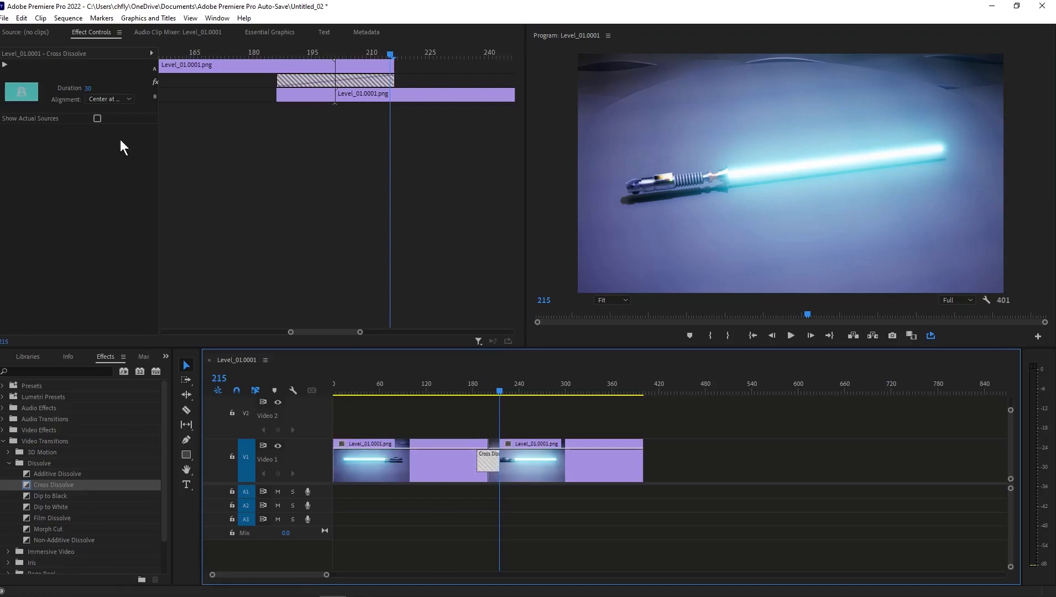
left_click(87, 89)
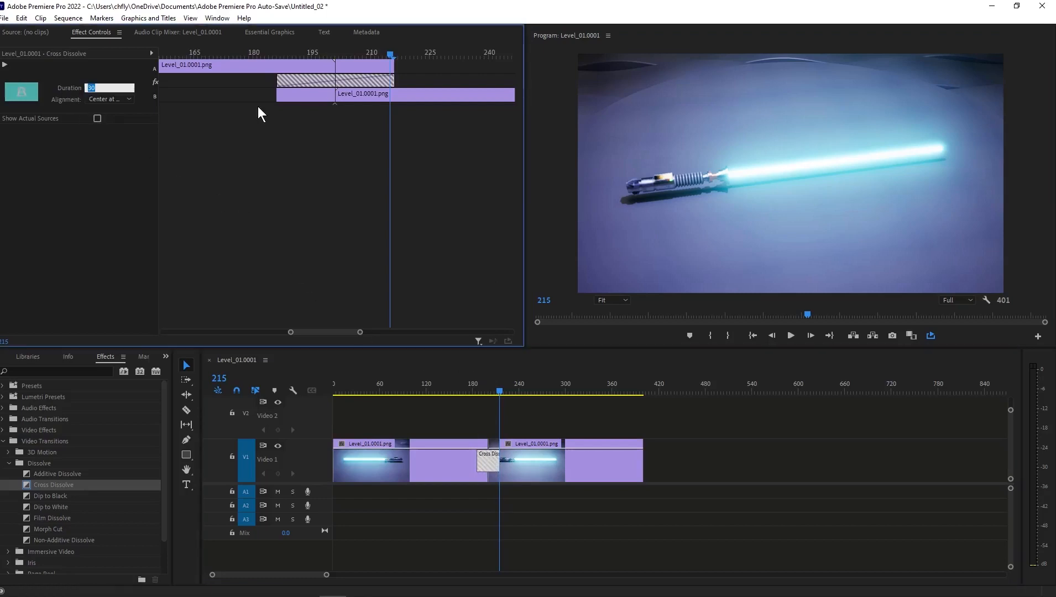
type("20")
key("Return")
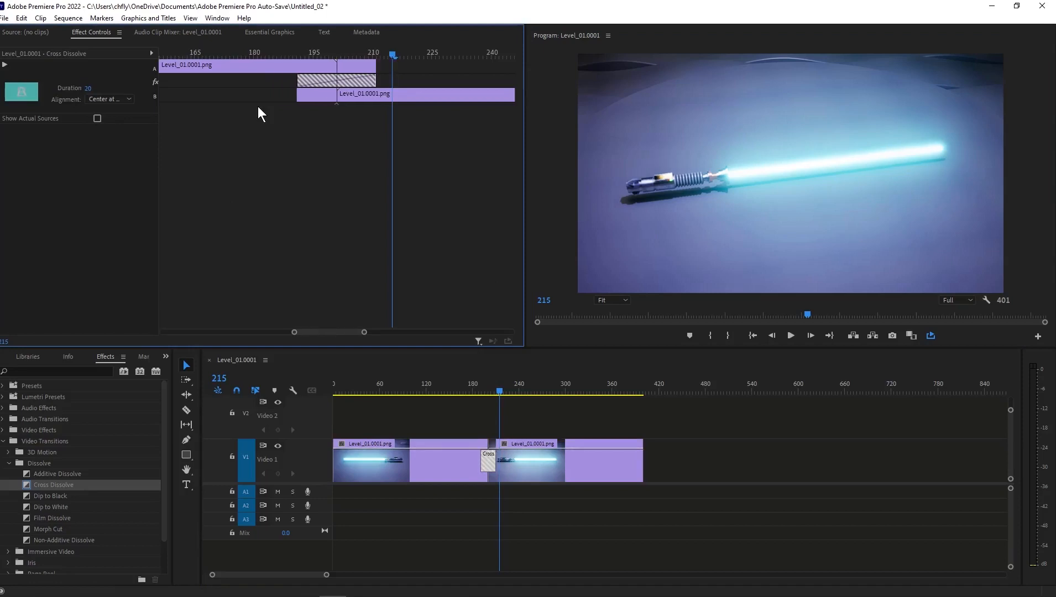
Replay the transition from just before frame 190 and set the Cross Dissolve's duration to 10 frames.
left_click_drag(500, 388, 480, 385)
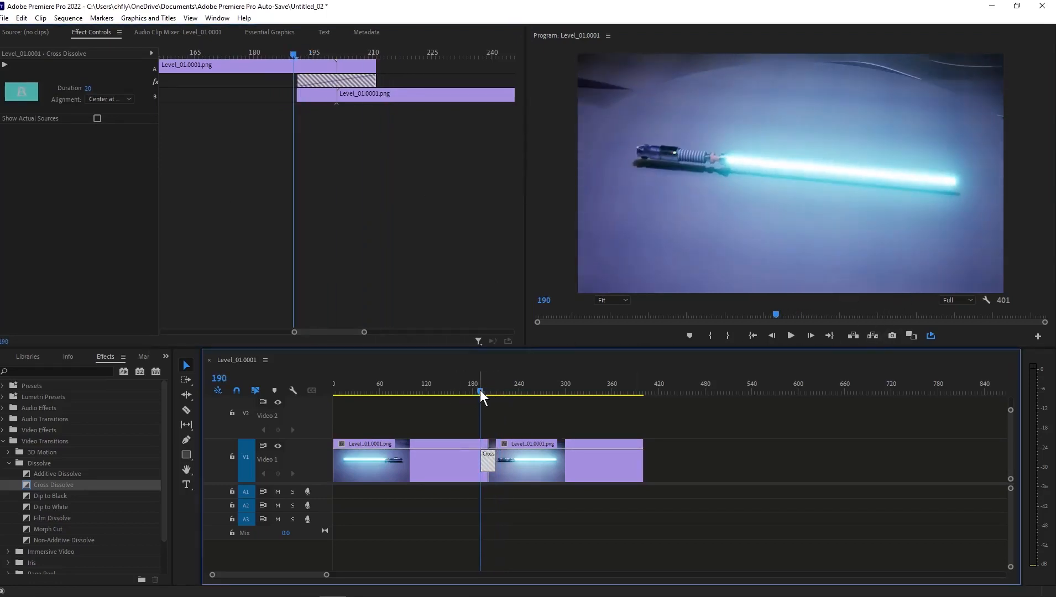
left_click(476, 390)
left_click(790, 334)
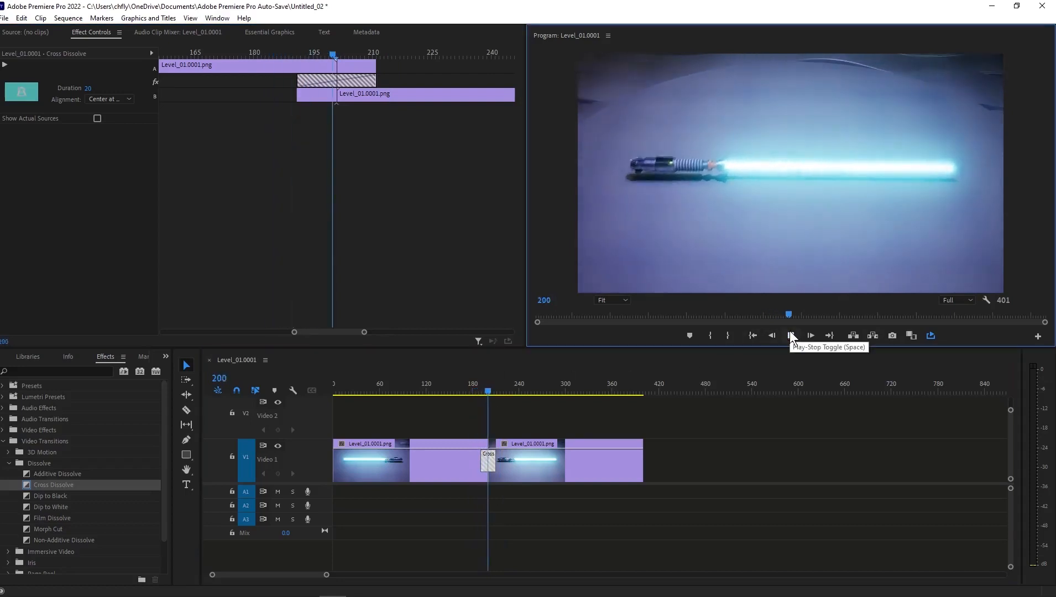
left_click(790, 334)
left_click(88, 88)
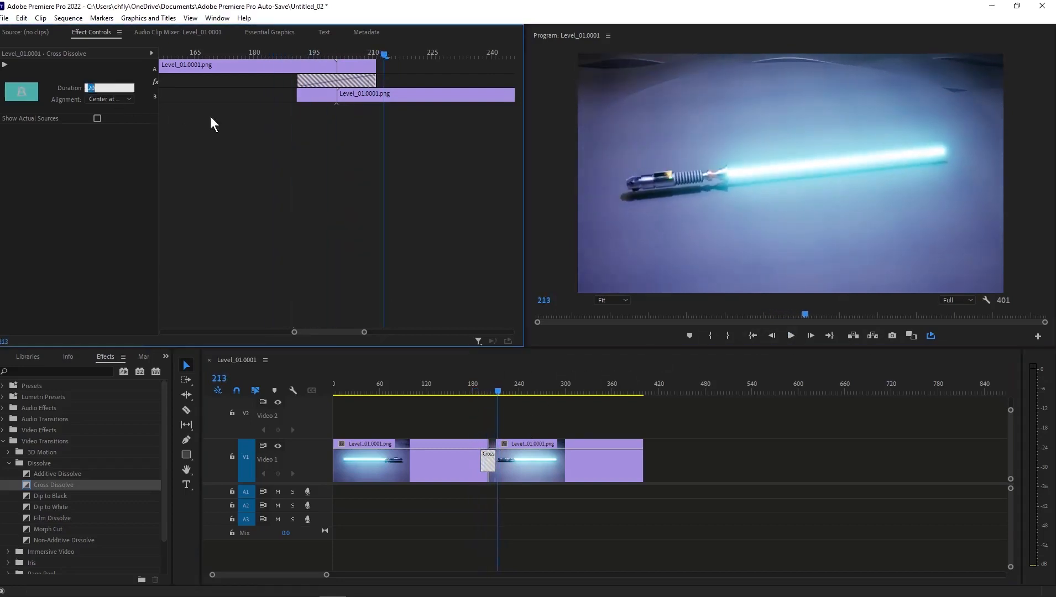
type("10")
key("Return")
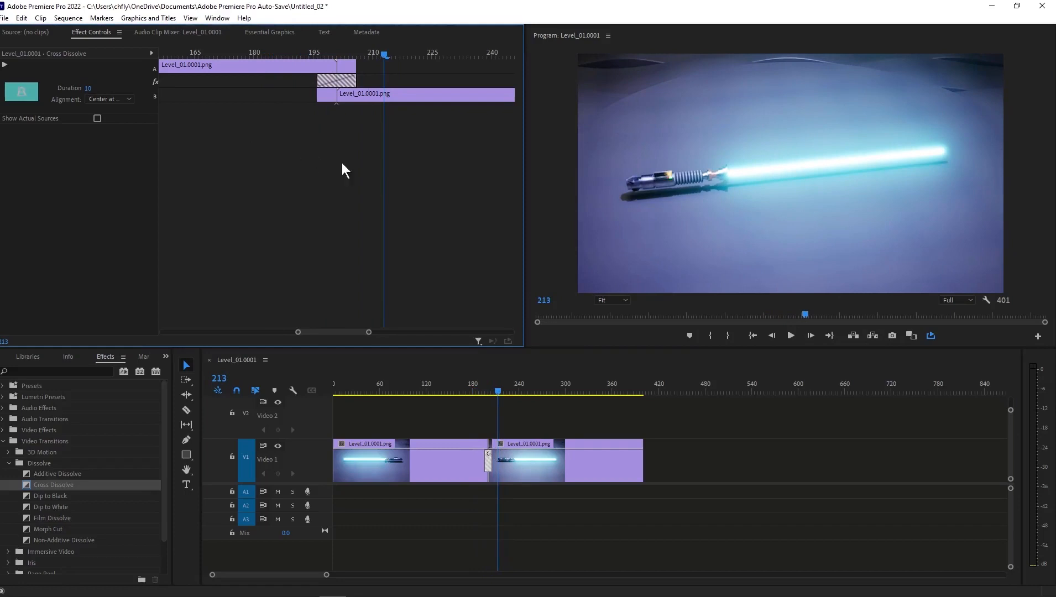
Replay the shortened Cross Dissolve several times, starting between about frames 170 and 185, to check how smooth it looks.
left_click_drag(498, 392, 474, 391)
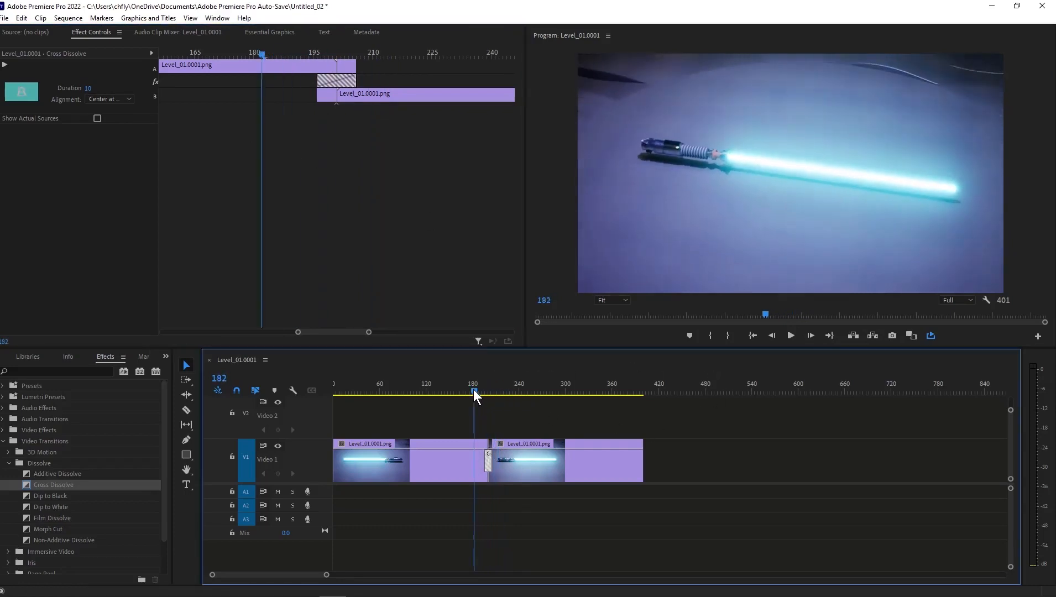
left_click(795, 335)
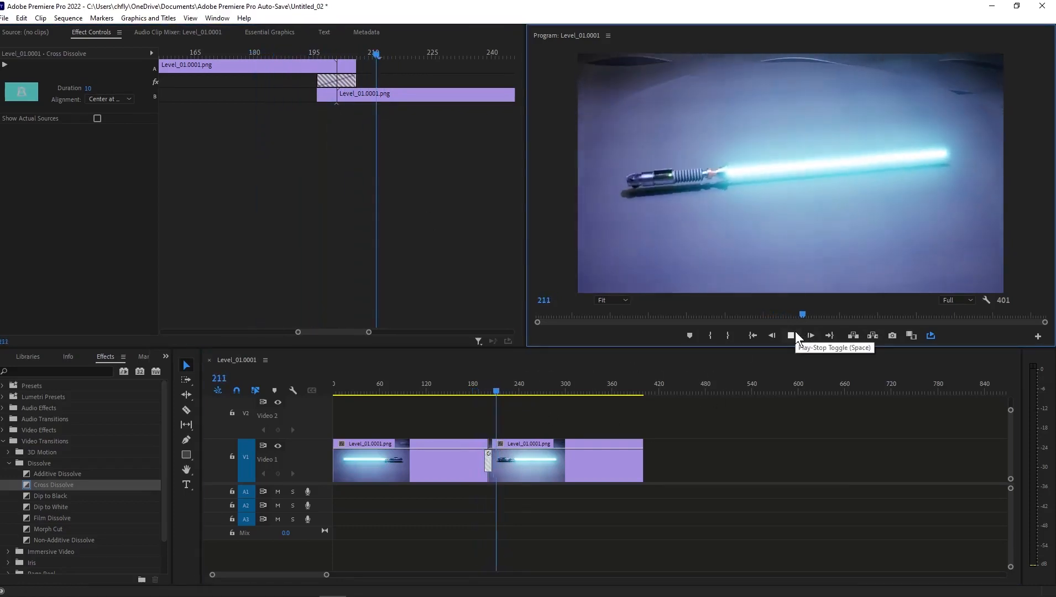
left_click_drag(503, 388, 476, 392)
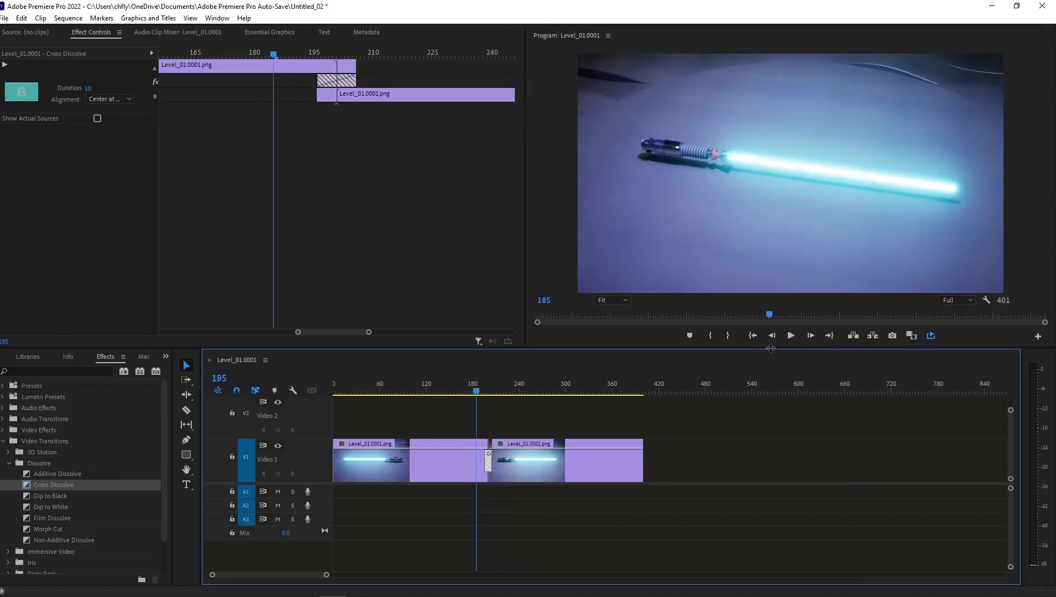
left_click(790, 334)
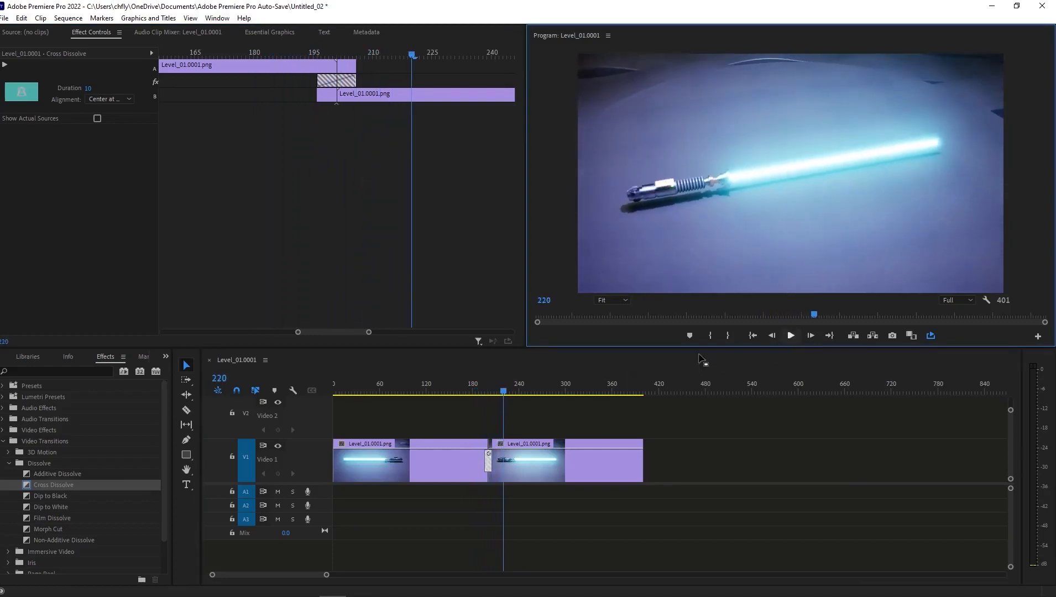
left_click(790, 336)
left_click_drag(505, 391, 464, 392)
left_click(792, 335)
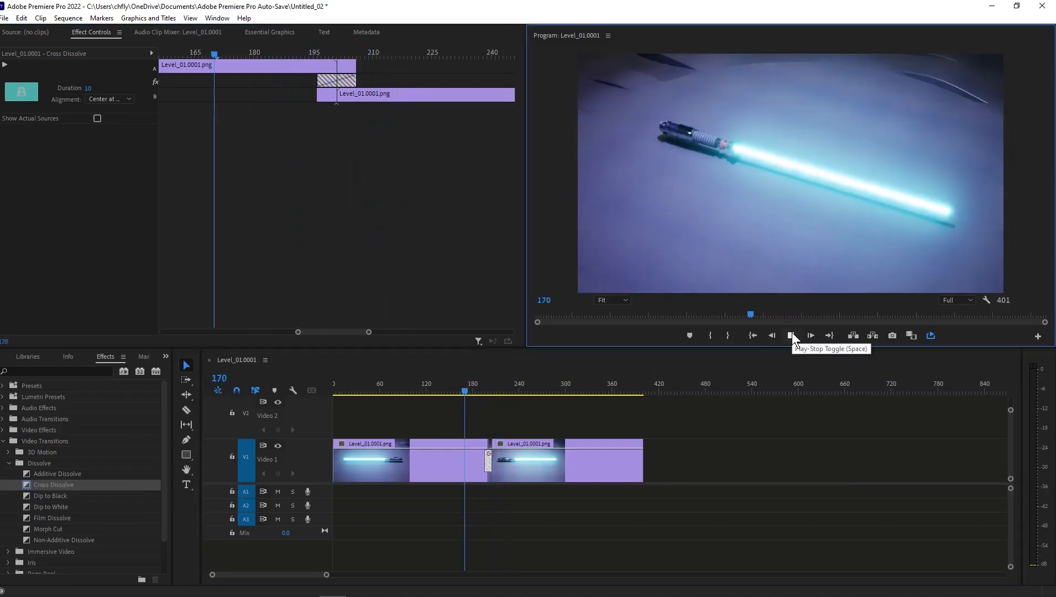
left_click(792, 334)
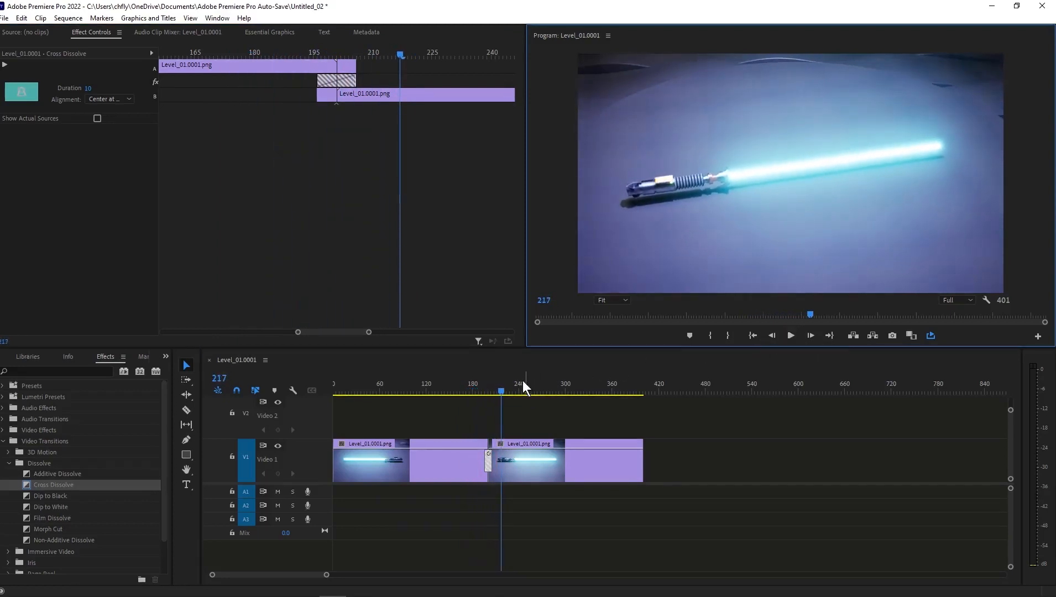
left_click_drag(505, 390, 466, 391)
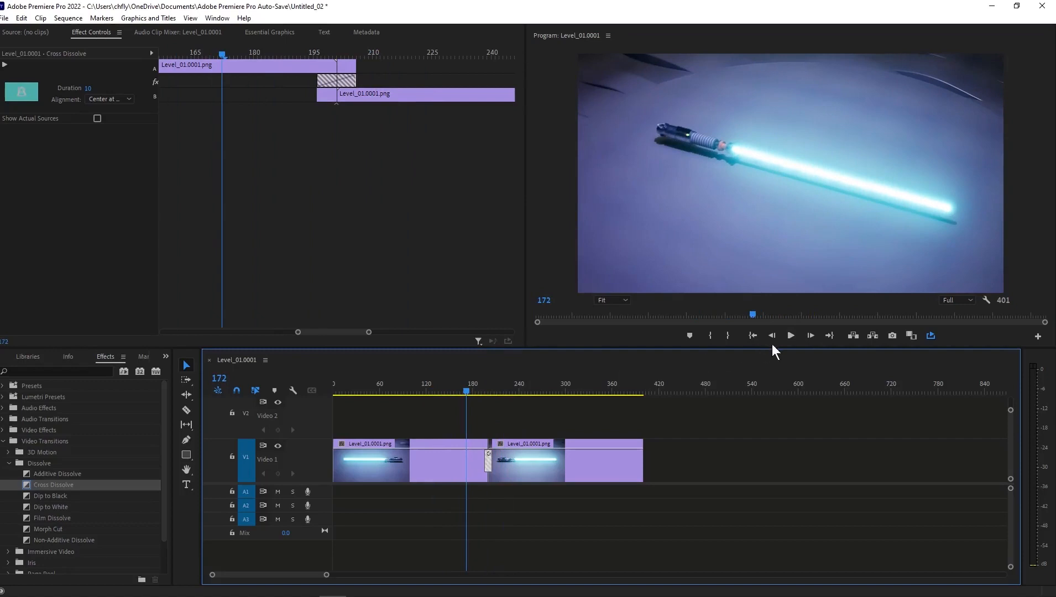
left_click(794, 334)
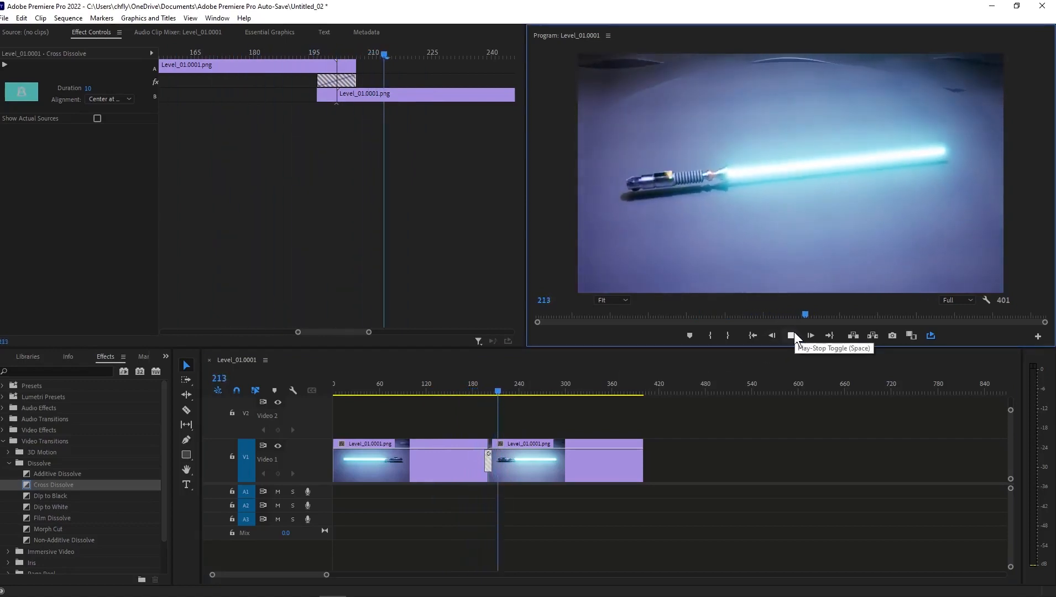
left_click(794, 333)
left_click_drag(505, 390, 469, 392)
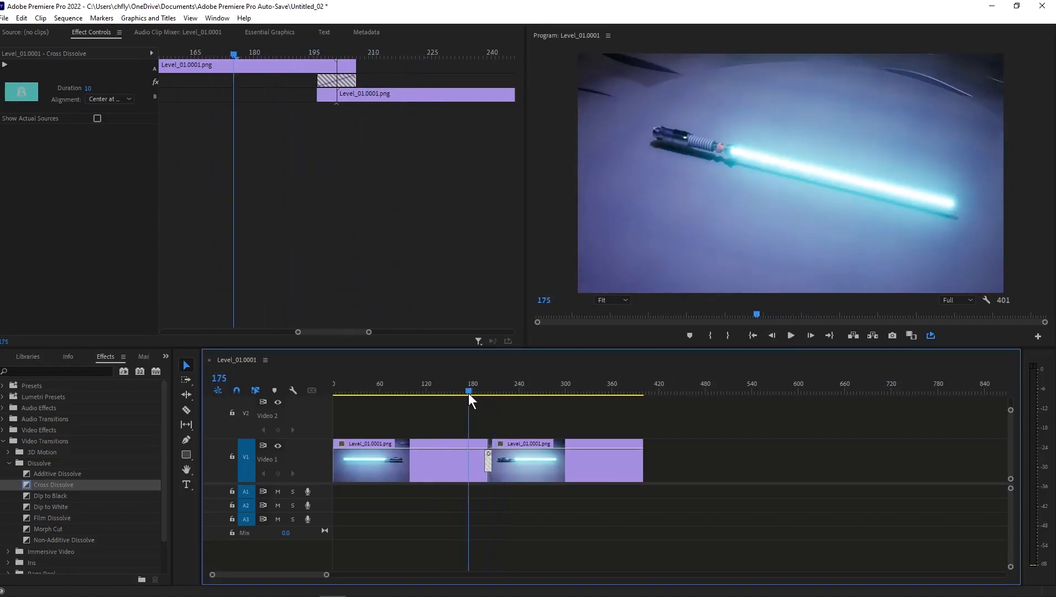
left_click(790, 336)
left_click(790, 336)
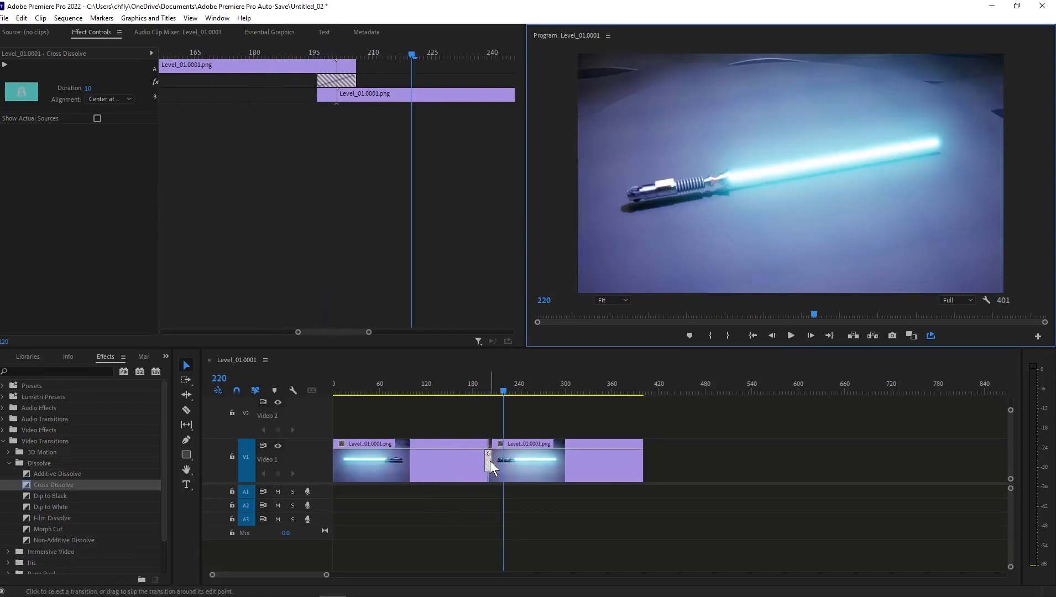
Delete the Cross Dissolve between the two clips and replay the bare cut twice from just before frame 200.
left_click(490, 460)
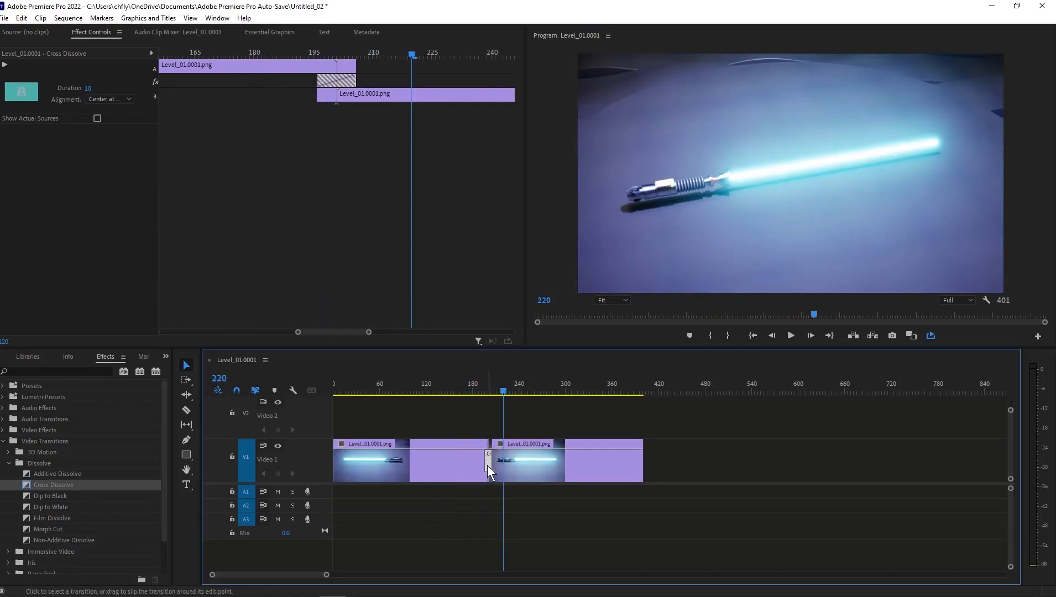
key("Delete")
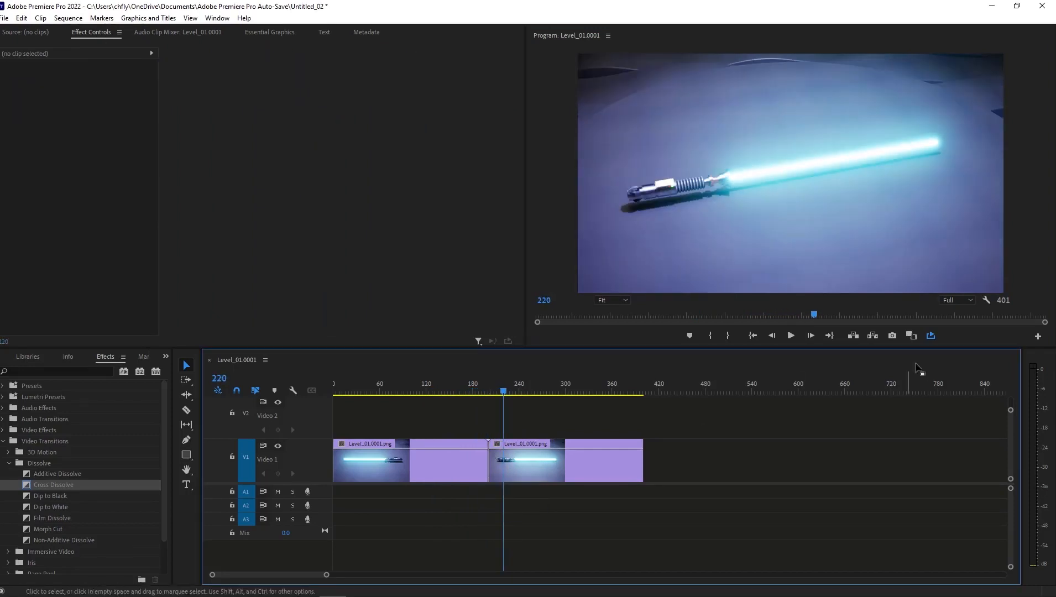
left_click_drag(504, 387, 480, 391)
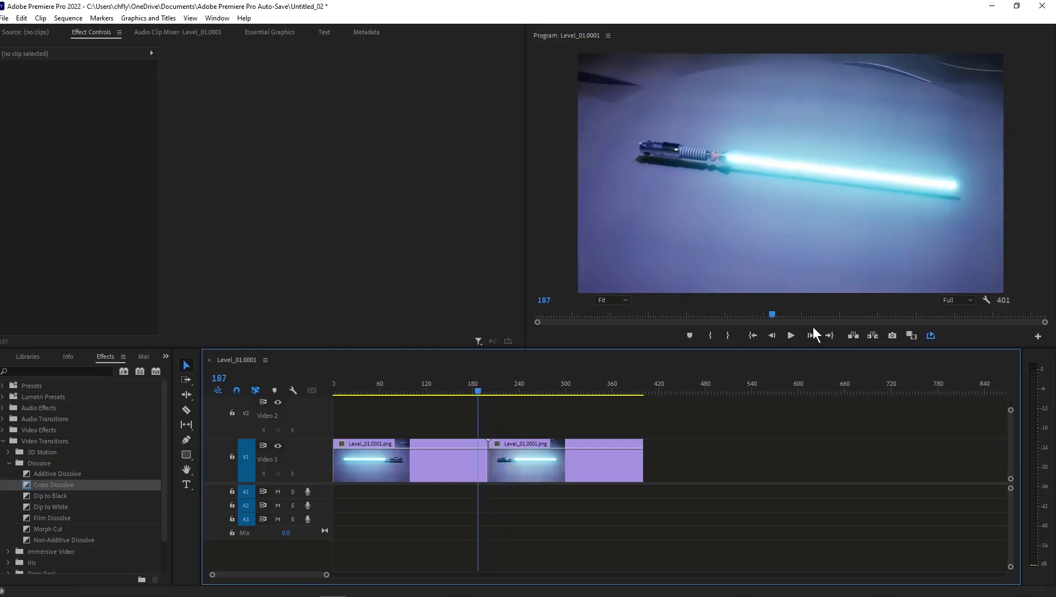
left_click(791, 336)
left_click(791, 336)
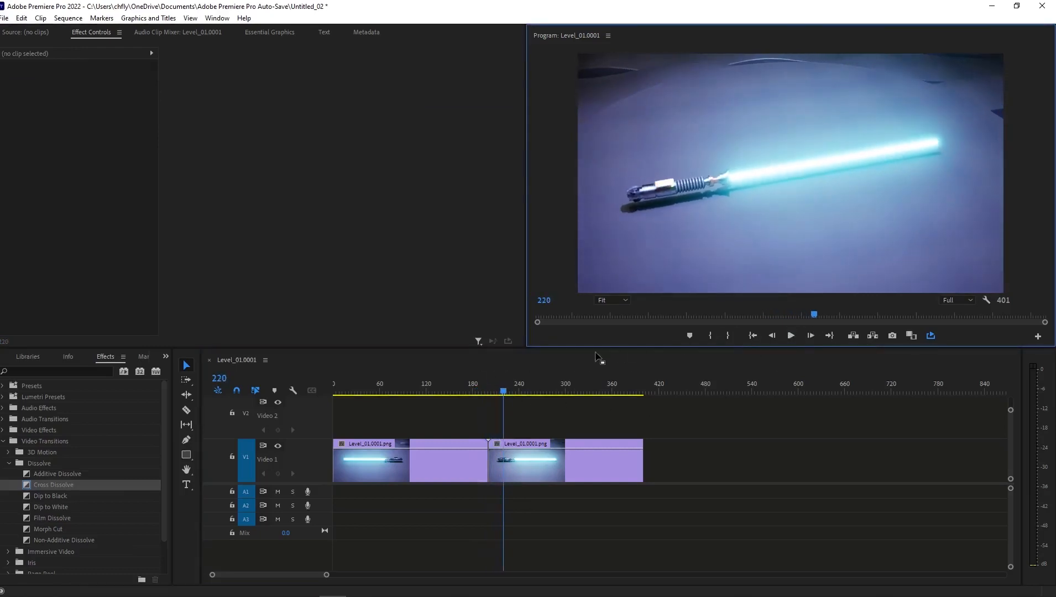
left_click(498, 390)
left_click_drag(497, 389, 480, 389)
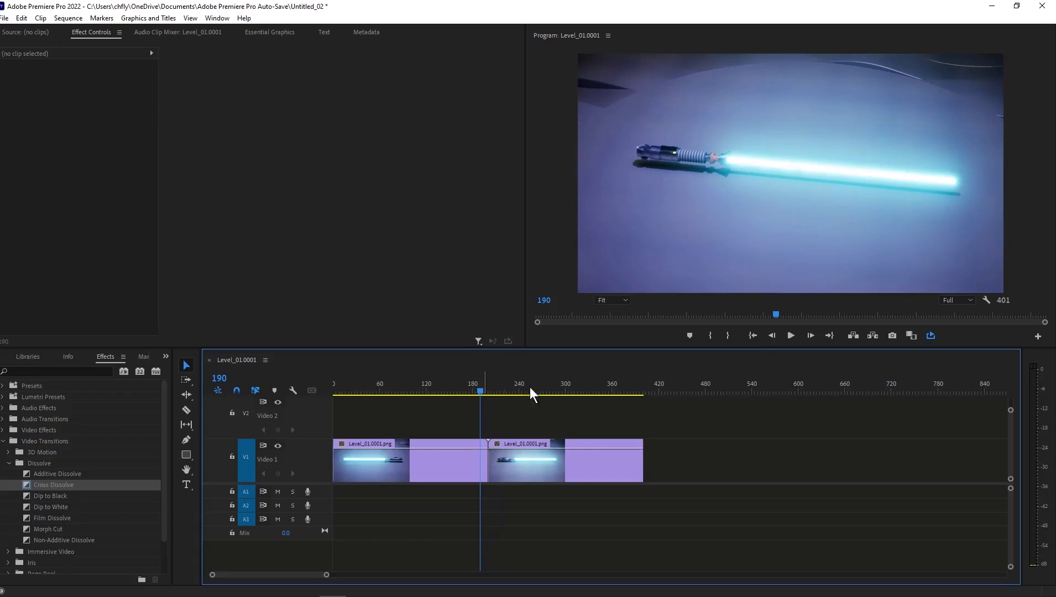
left_click(790, 335)
left_click(790, 336)
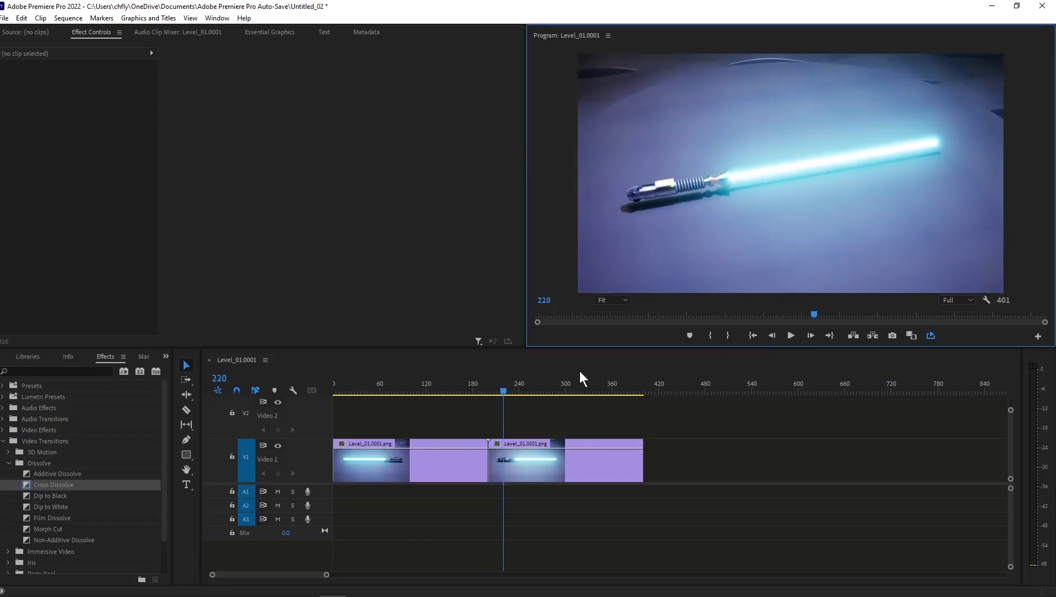
Select the second clip, play from frame 349 across the loop point, stop the playback and turn off loop playback.
left_click_drag(503, 389, 599, 411)
left_click(480, 460)
left_click(539, 464)
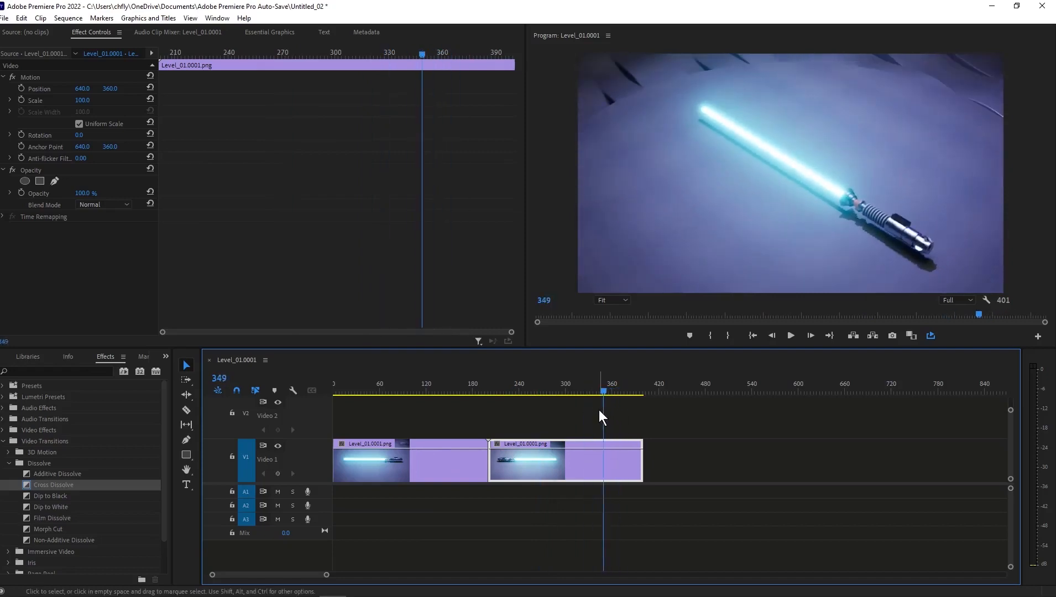
left_click(790, 336)
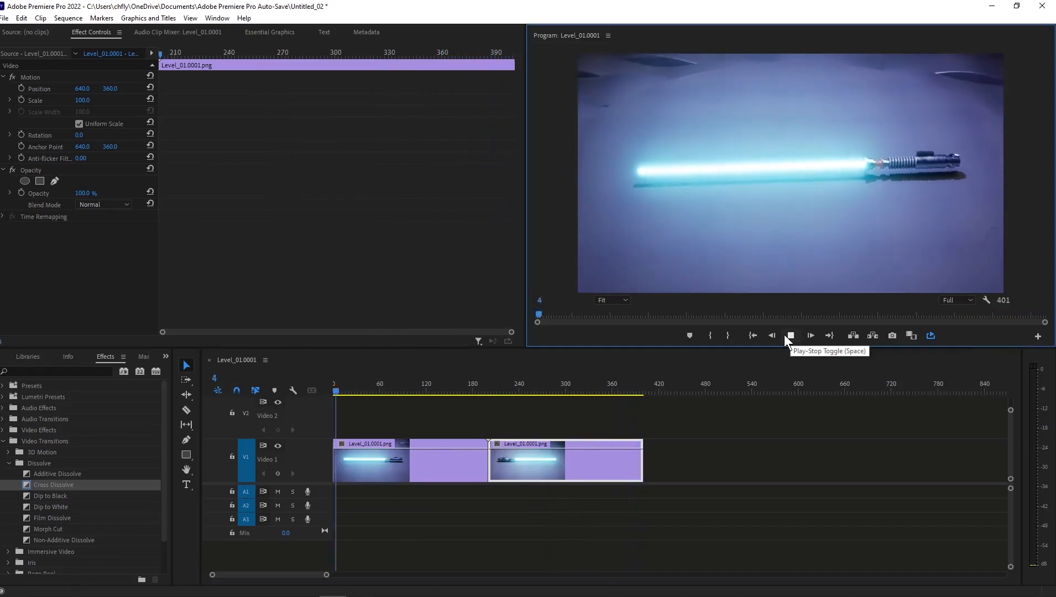
left_click(786, 334)
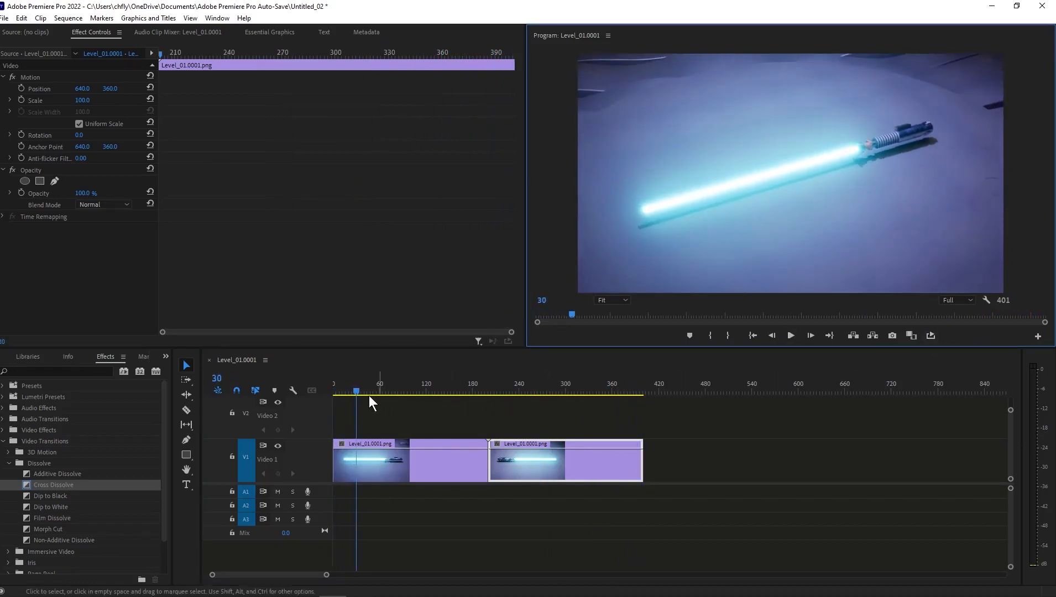
Play the last part of the sequence from near frame 360 to its end.
left_click_drag(367, 389, 610, 387)
key("space")
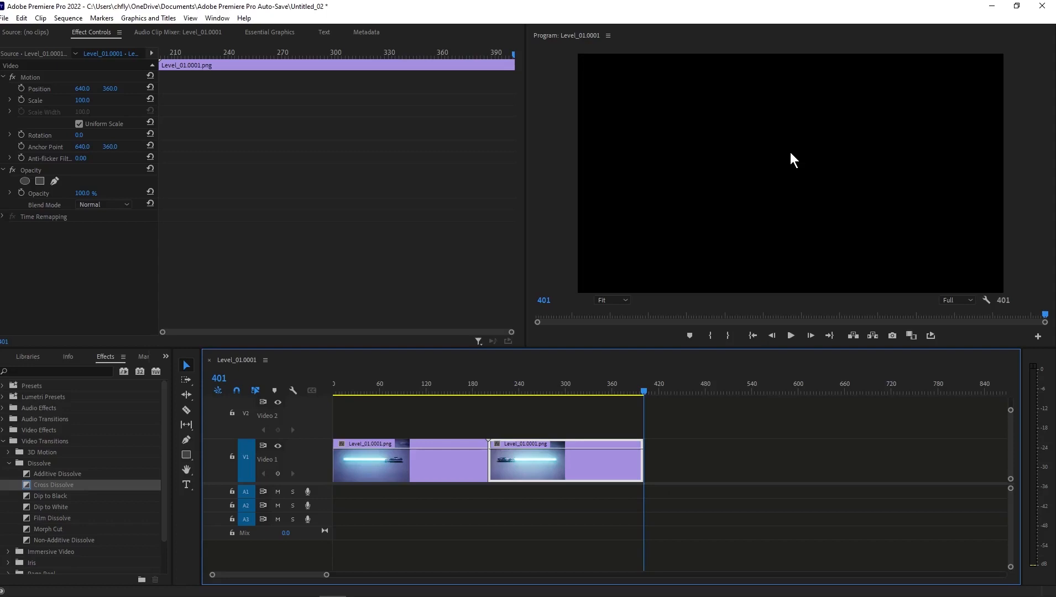
Step frame by frame across the end of the sequence and set the out point at its last frame, 400.
key("Left")
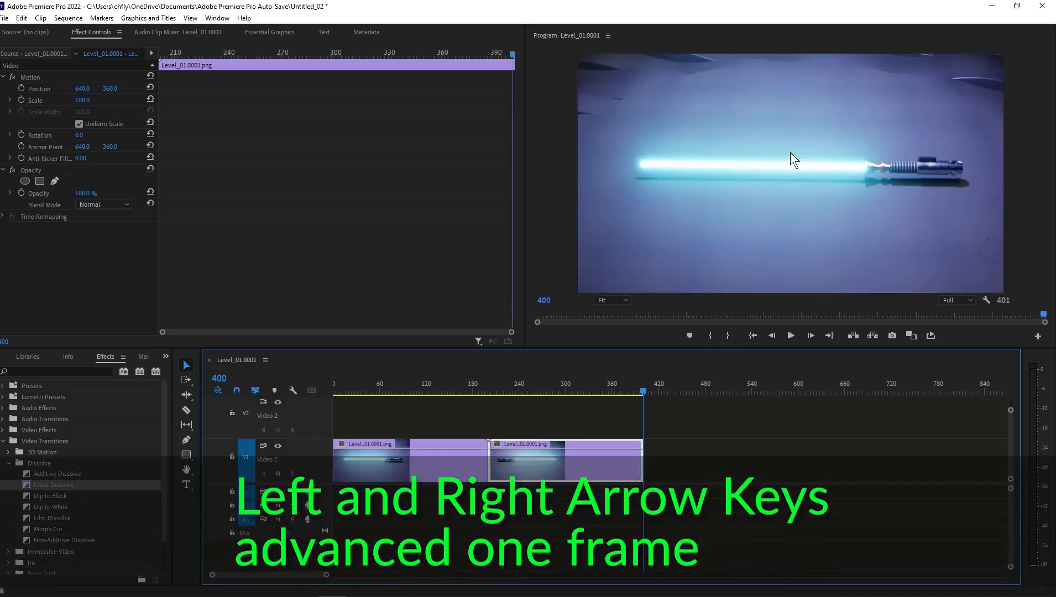
key("Right")
key("Left")
key("Right")
key("Left")
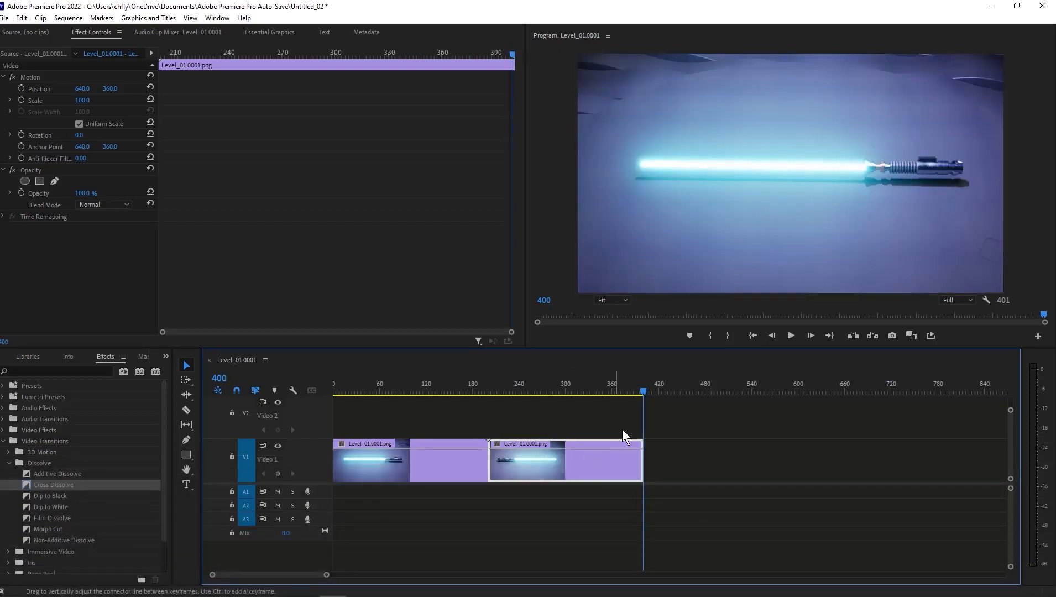
right_click(650, 383)
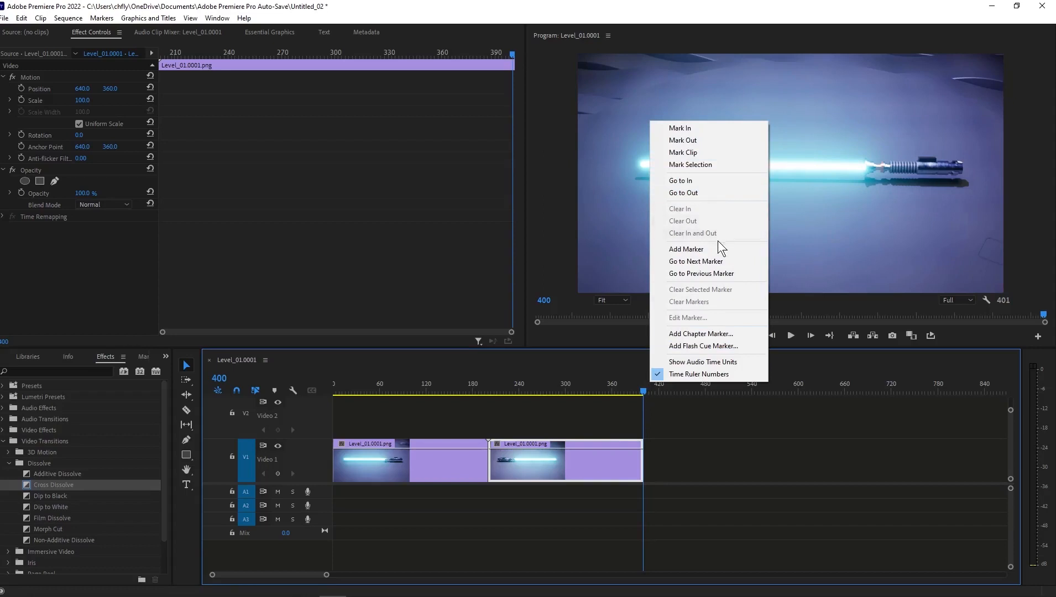
left_click(710, 140)
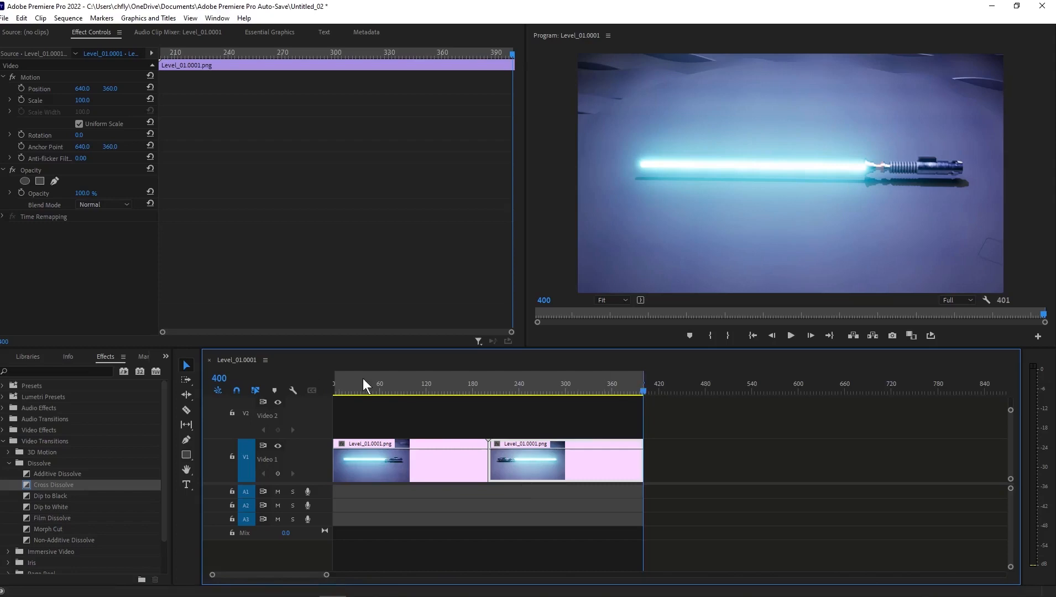
Open the media export settings for the sequence and choose H.264 as the output format.
left_click(5, 18)
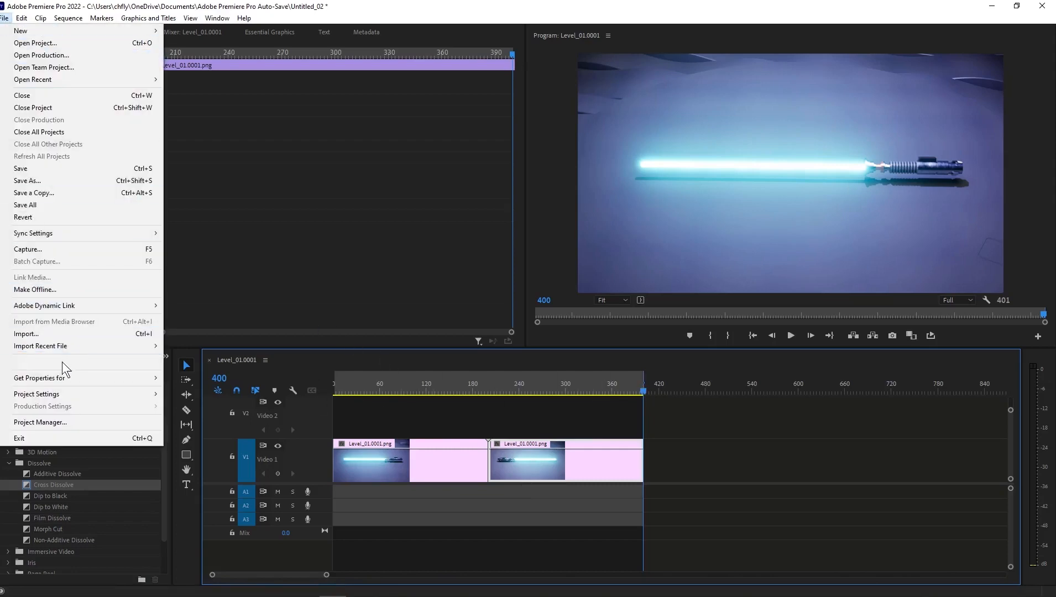
mouse_move(67, 369)
left_click(212, 361)
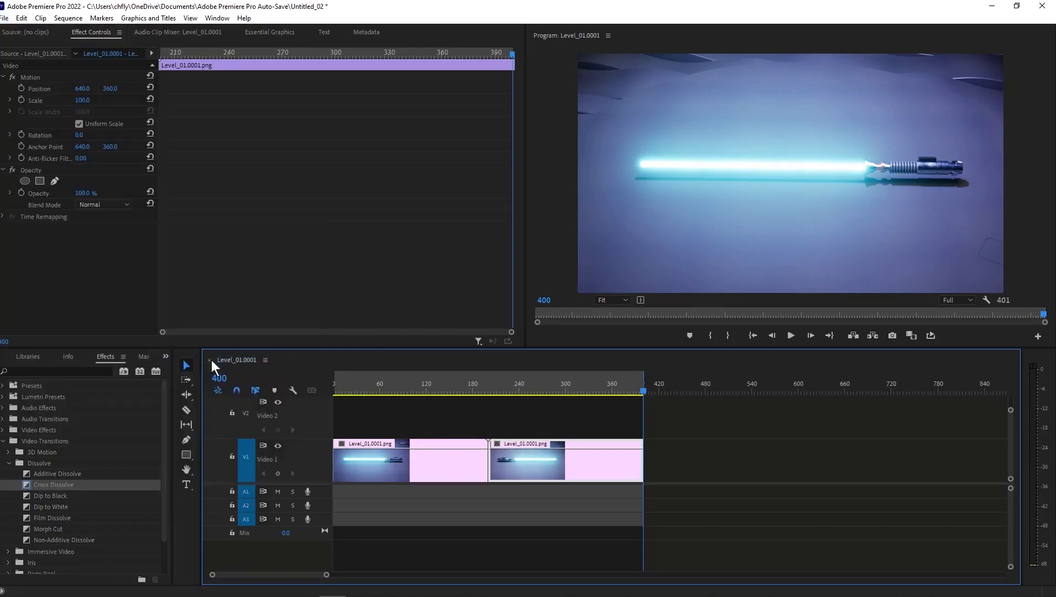
left_click_drag(533, 67, 515, 68)
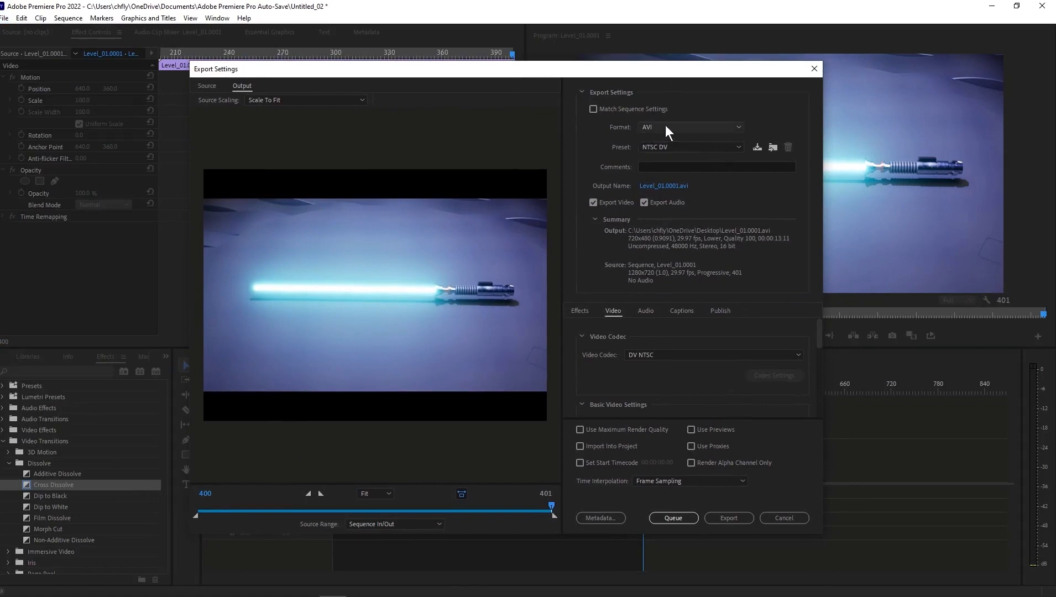
left_click(735, 129)
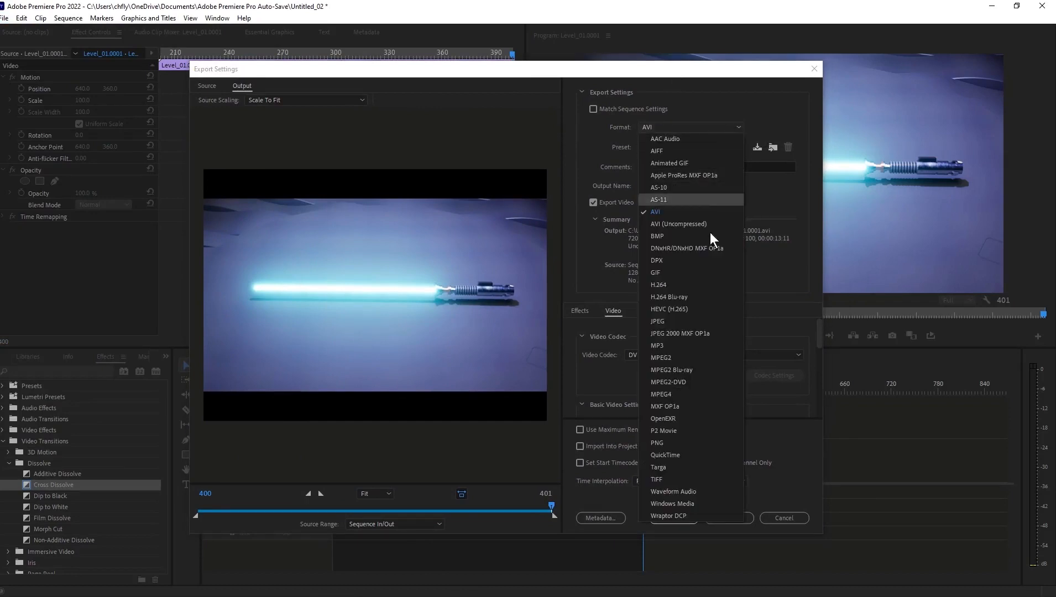
left_click(693, 293)
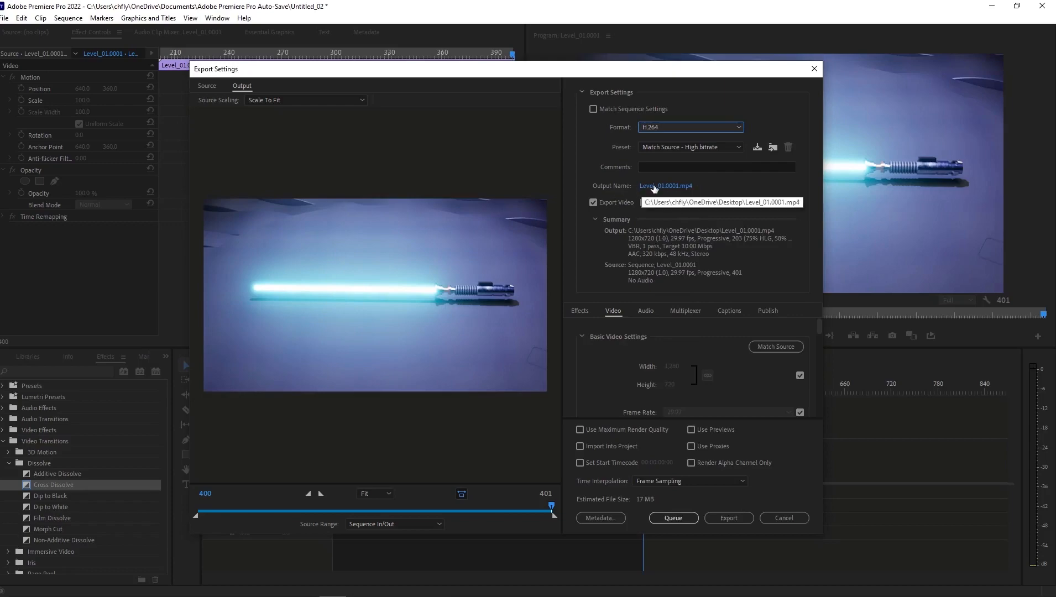
Set the export's output file to SaberRender_05 in the OneDrive Desktop folder.
left_click(666, 188)
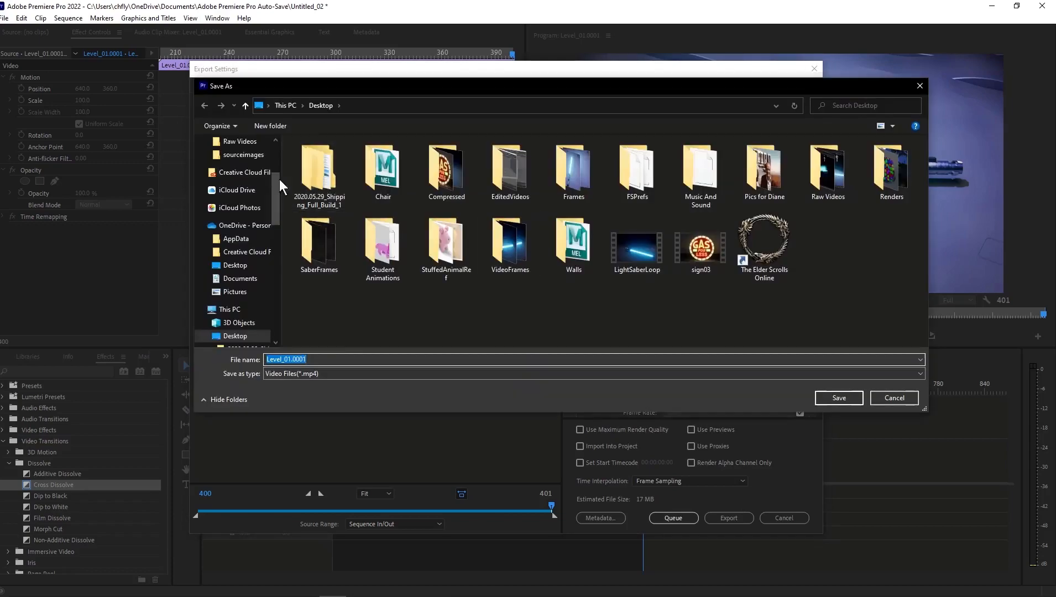
left_click(235, 265)
left_click_drag(322, 357, 215, 358)
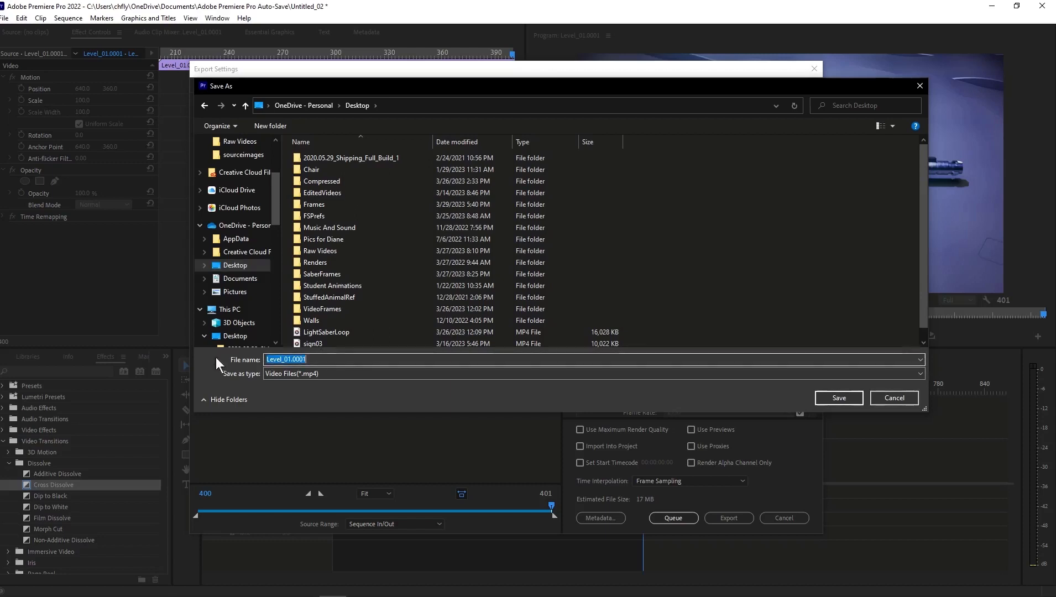
type("Saber")
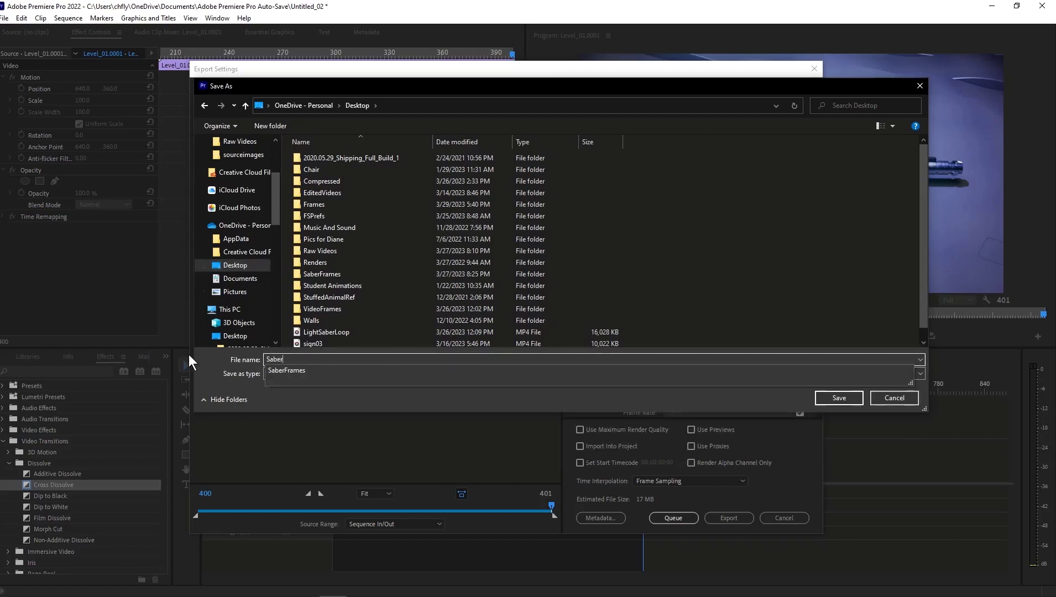
type("Re")
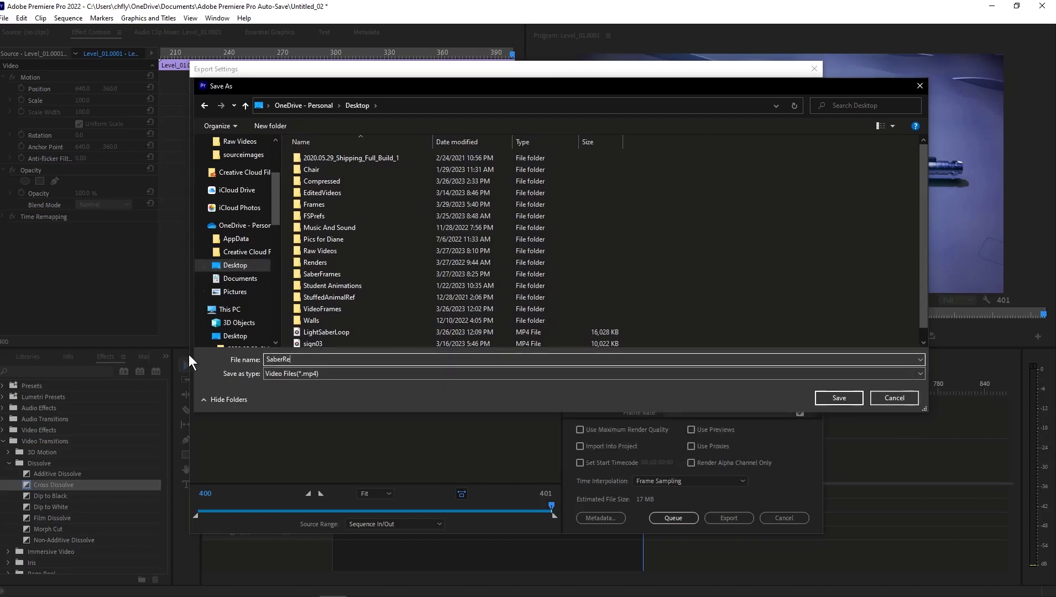
type("nder_05")
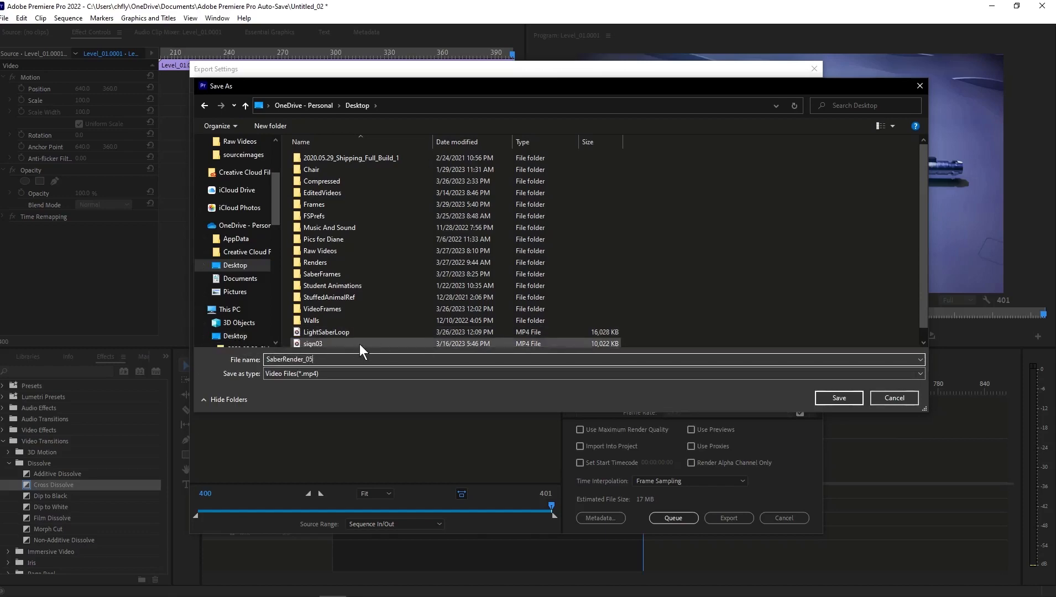
left_click(839, 398)
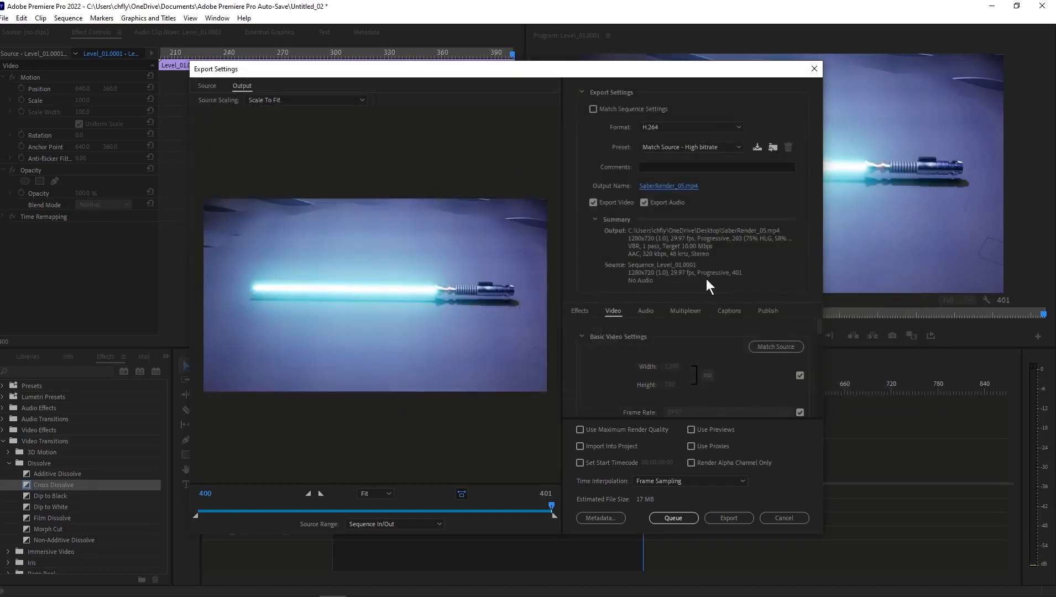
Export the sequence without audio at a target bitrate of 6 Mbps.
left_click(644, 203)
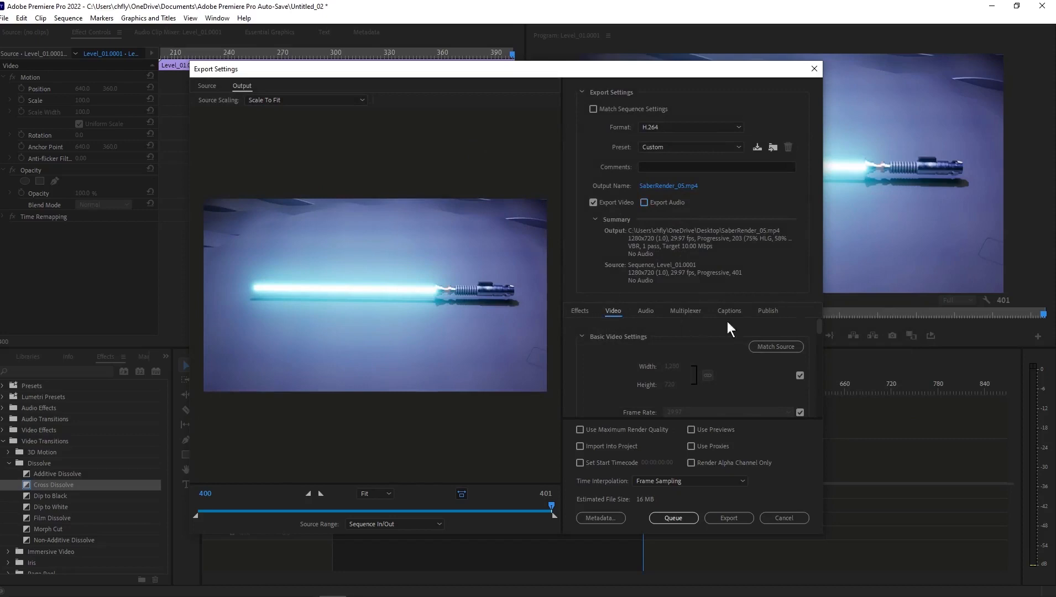
left_click_drag(818, 325, 838, 399)
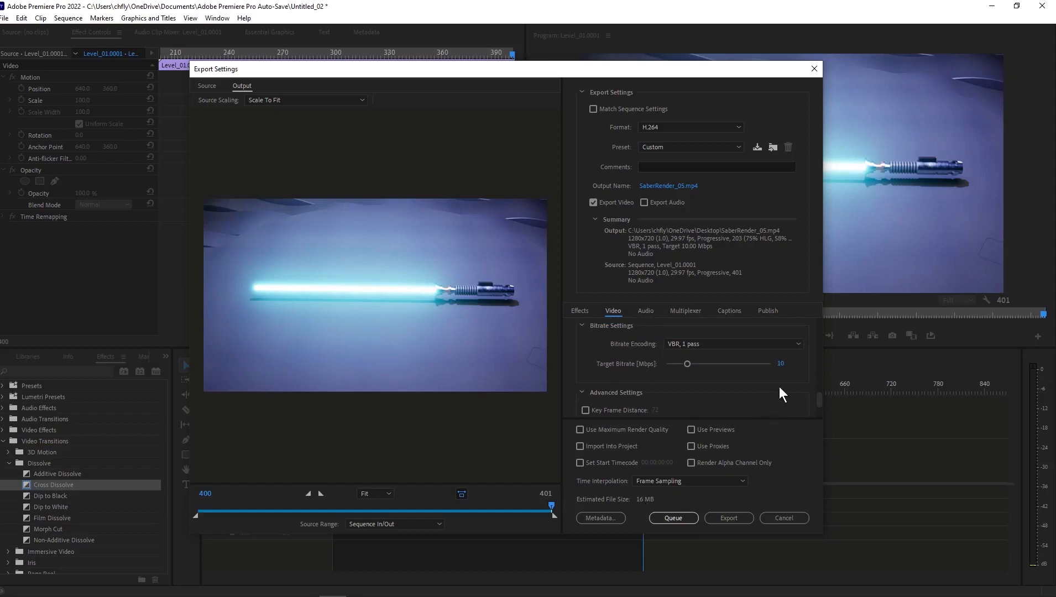
left_click(782, 365)
type("6")
key("Return")
left_click(730, 518)
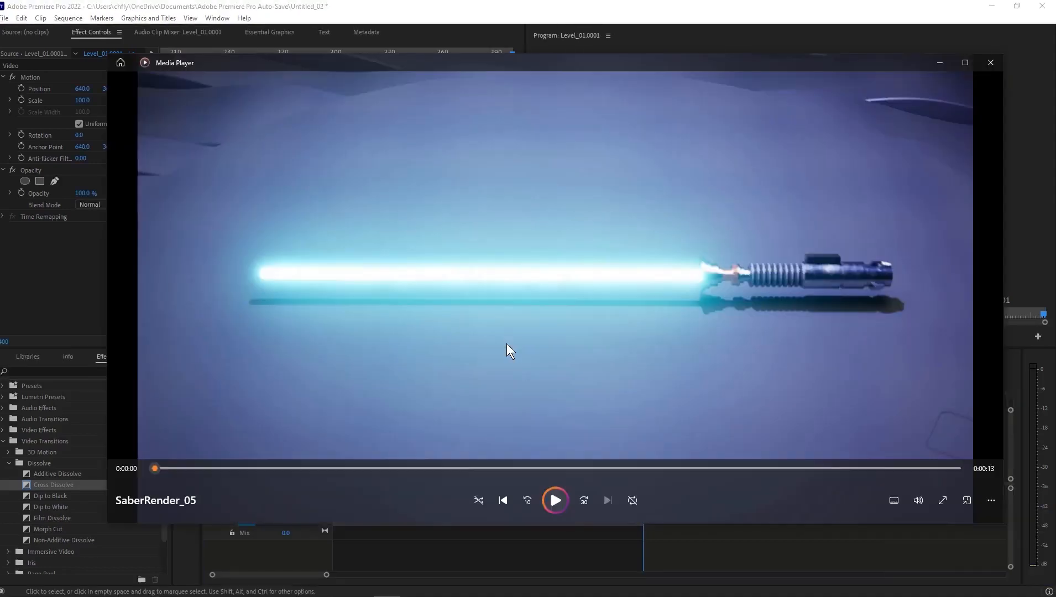
Play SaberRender_05 on repeat in Media Player, and close the player and Premiere Pro without saving the project.
left_click(556, 500)
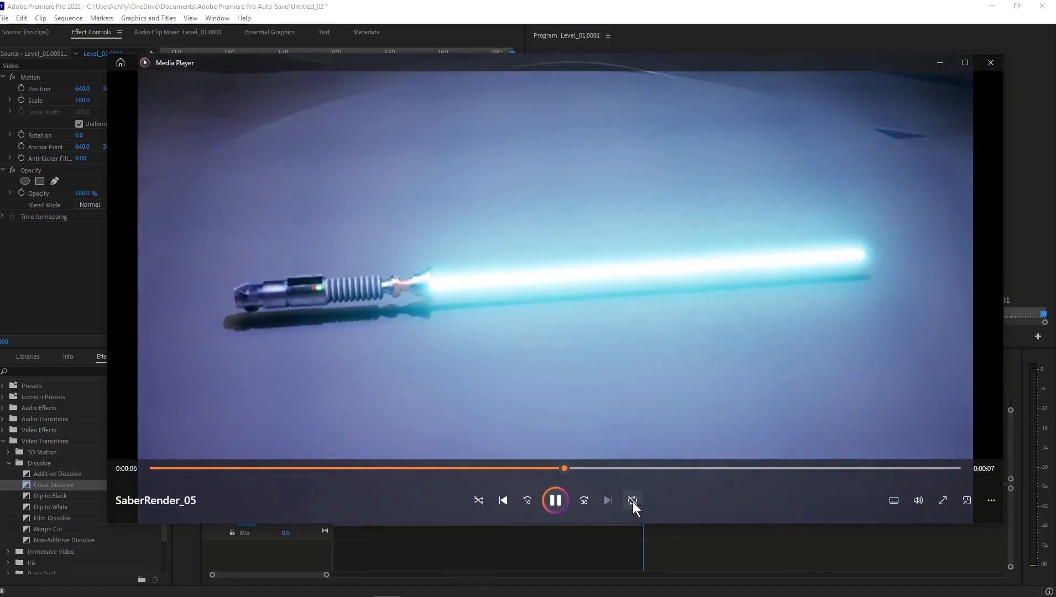
left_click(633, 502)
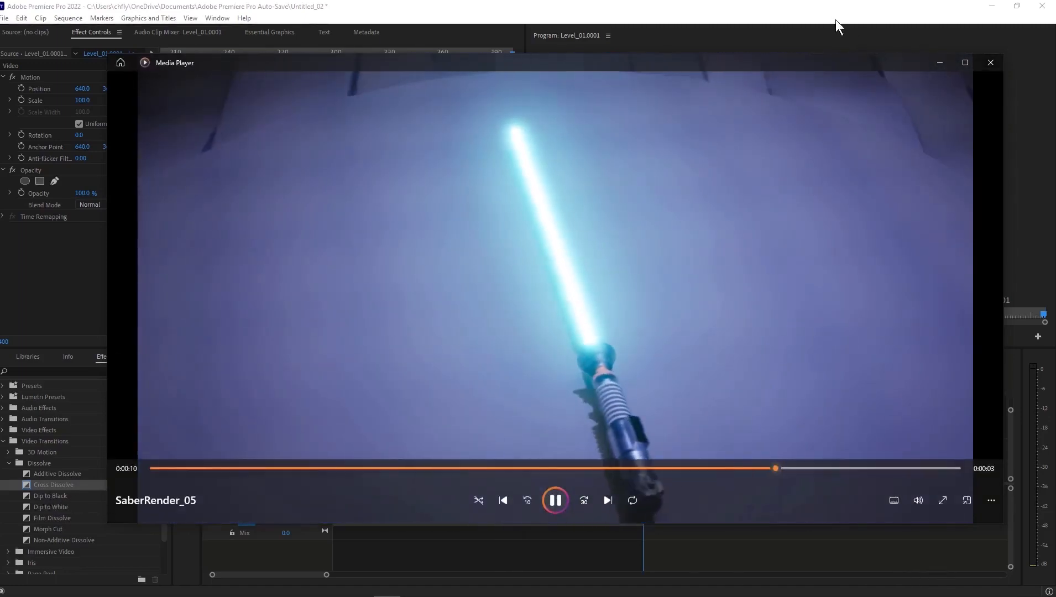
left_click(988, 64)
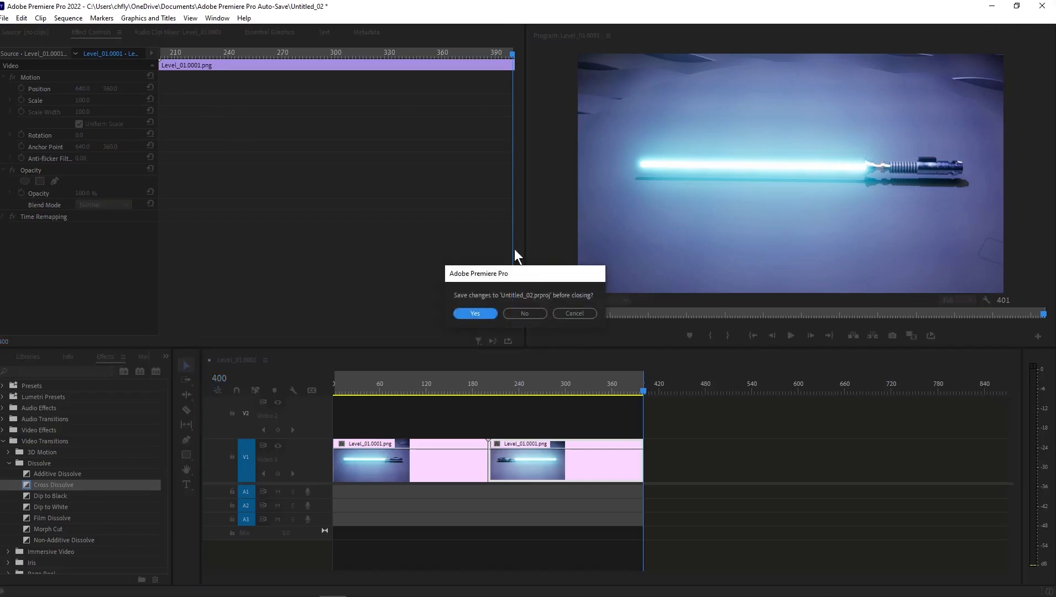
left_click(528, 313)
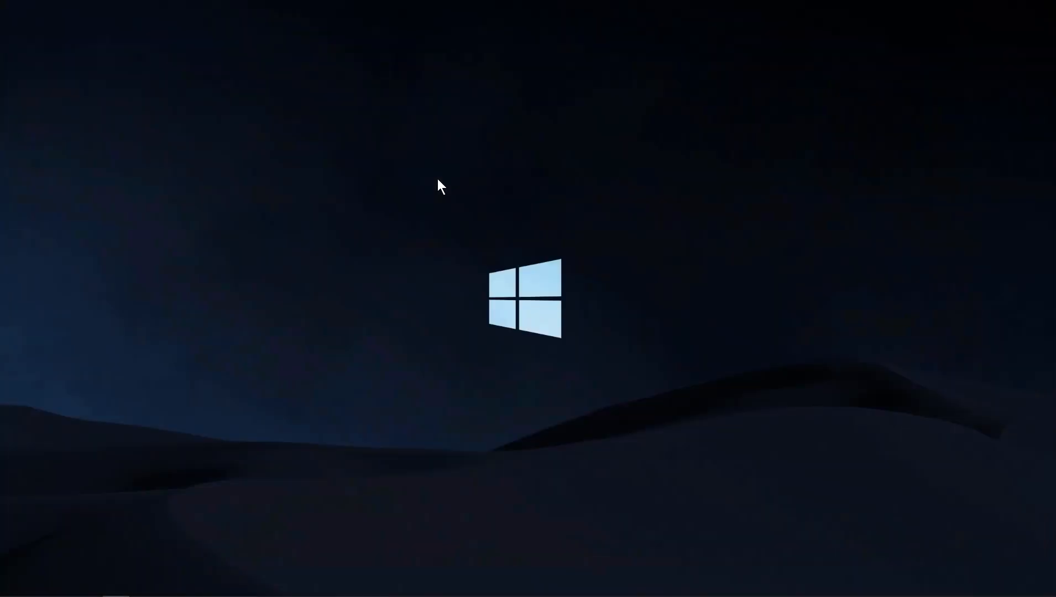